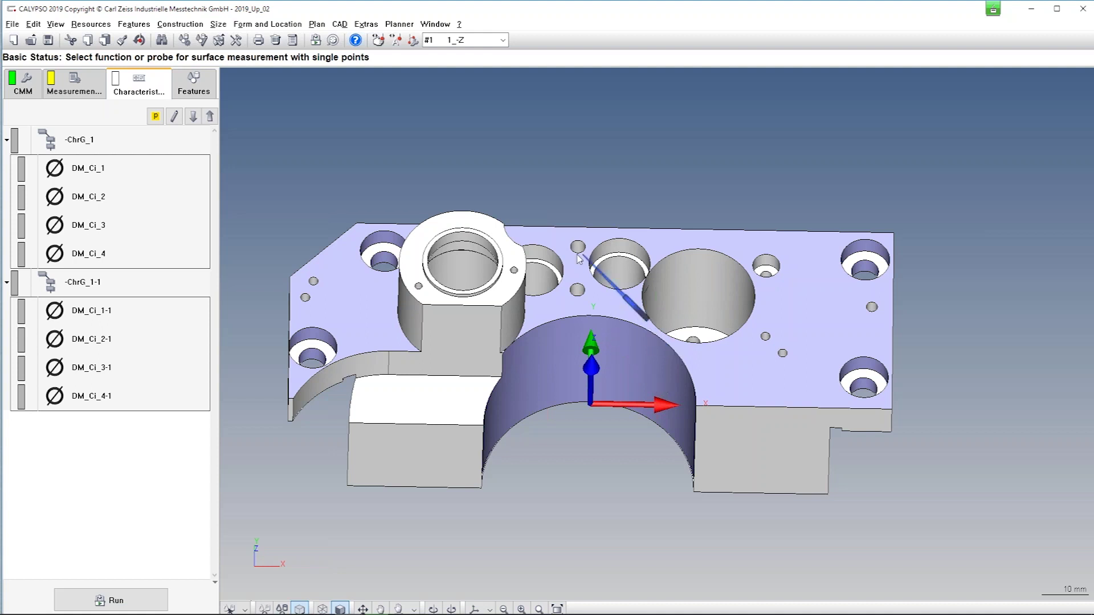
# - Open the measurement plan simulation, then orbit, zoom and pan until the probe head shows above the part
pyautogui.click(400, 24)
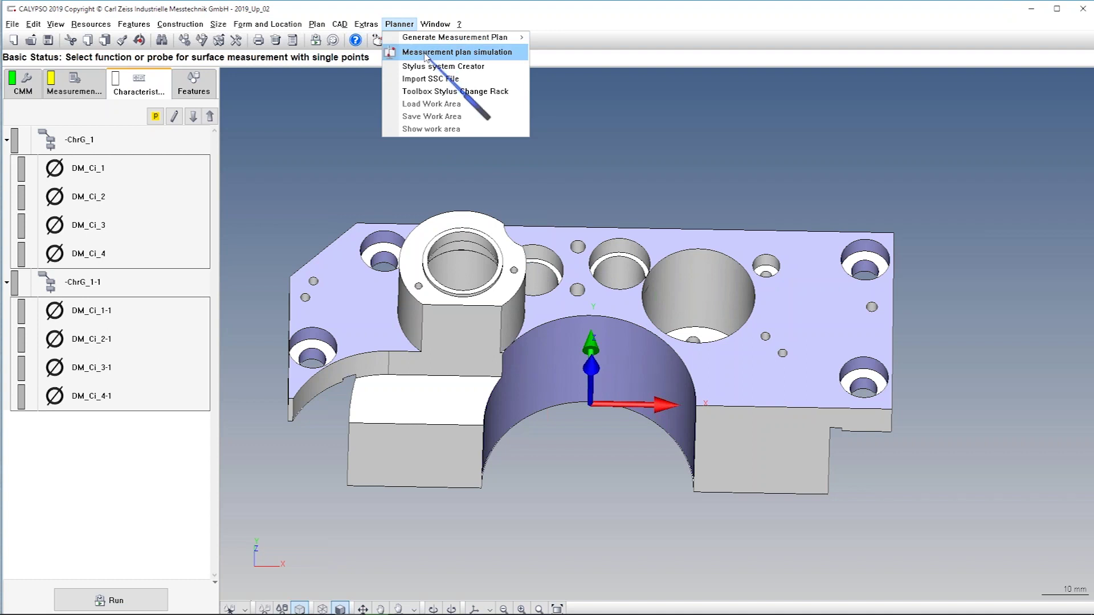
pyautogui.click(451, 54)
pyautogui.moveTo(523, 266); pyautogui.dragTo(312, 78)
pyautogui.moveTo(705, 237); pyautogui.dragTo(707, 209, button='middle')
pyautogui.scroll(-4, 704, 206)
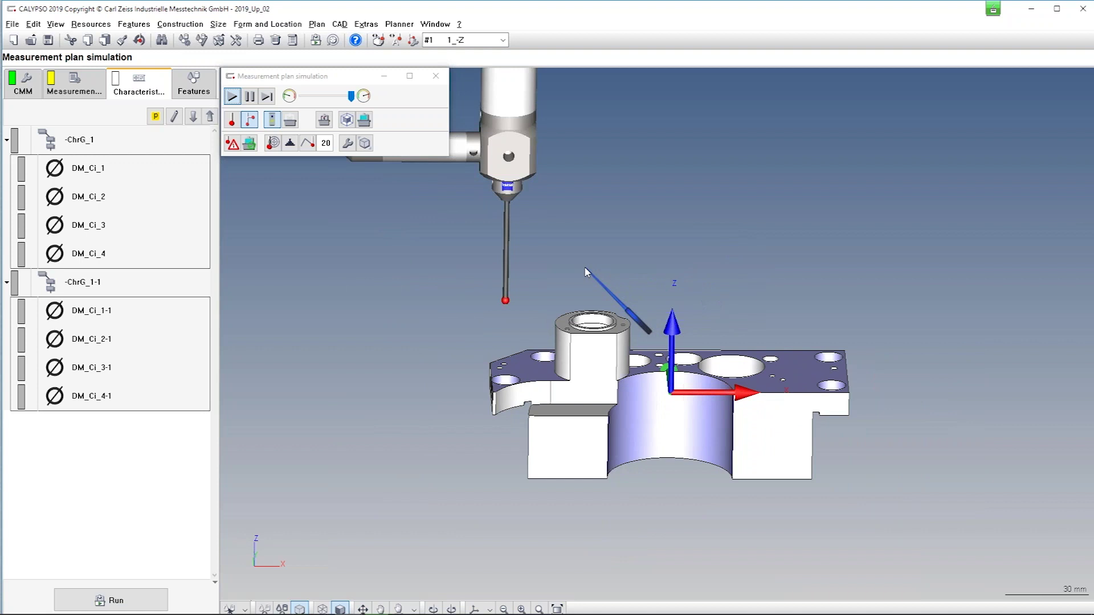
pyautogui.moveTo(623, 196); pyautogui.dragTo(597, 247, button='middle')
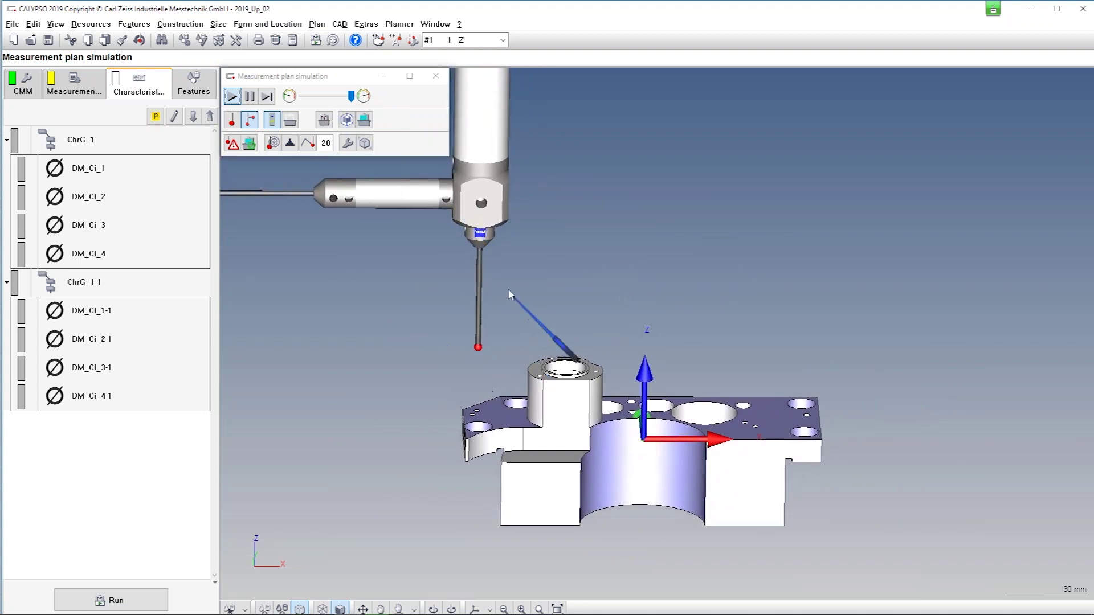
# - Start a simulated measurement run of the full inspection plan
pyautogui.click(315, 39)
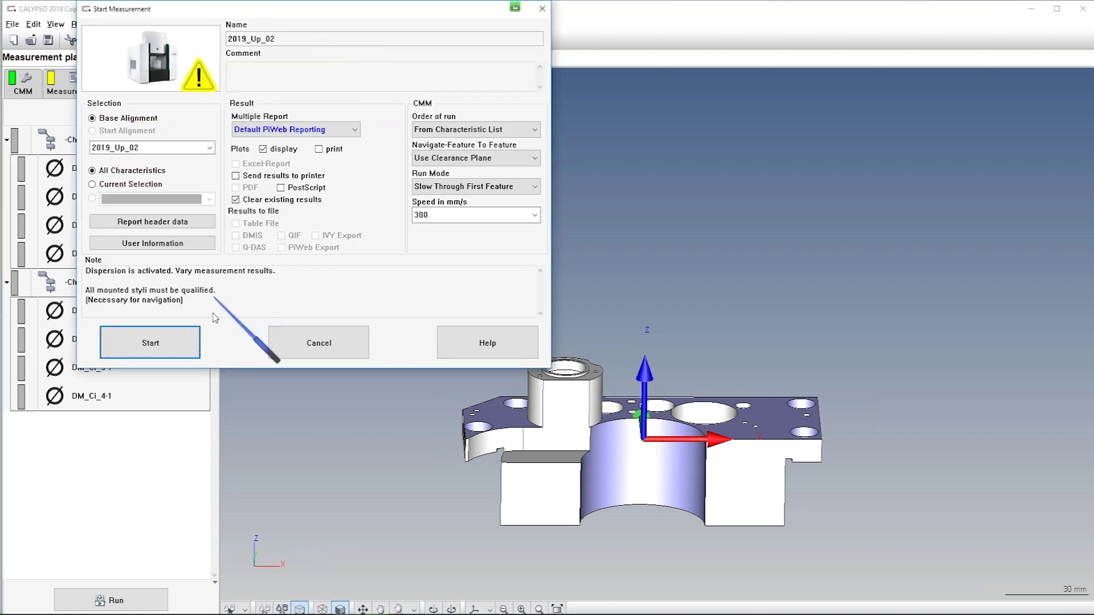
pyautogui.click(168, 349)
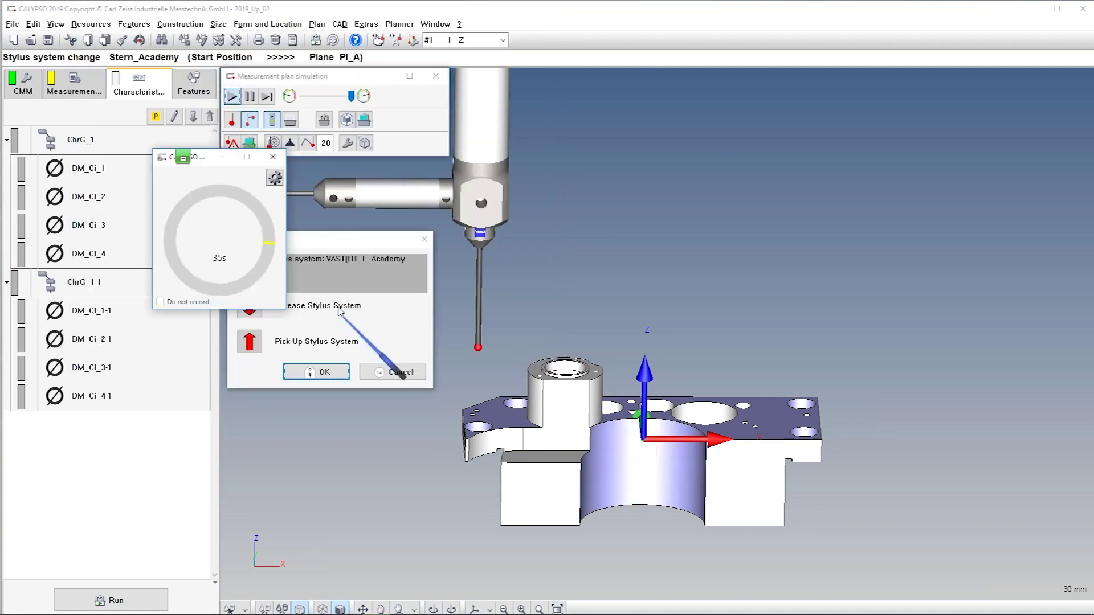
pyautogui.click(221, 158)
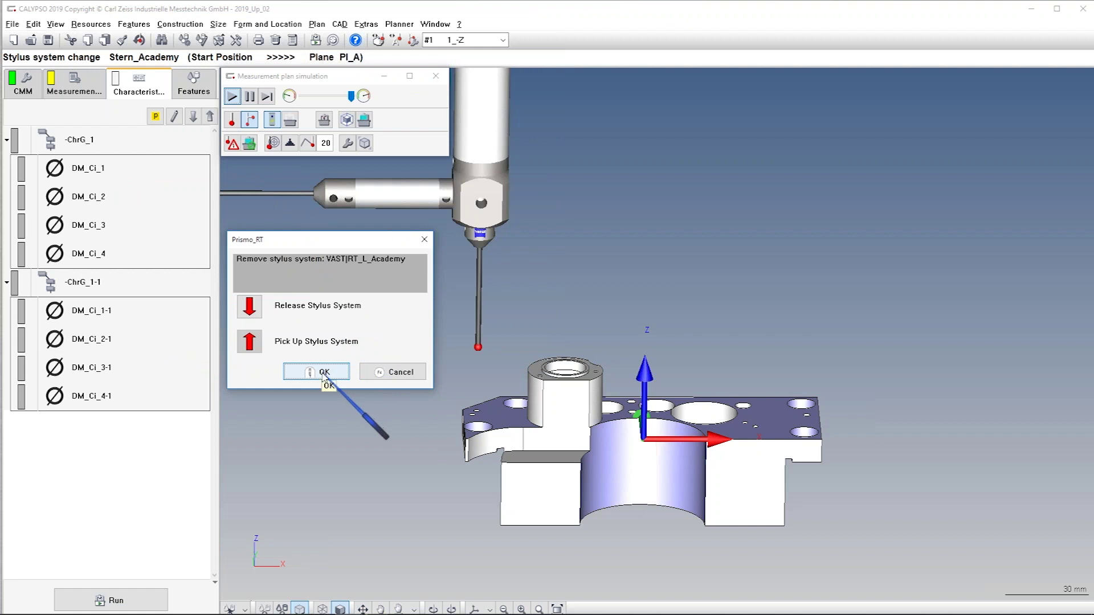
# - Confirm each Prismo_RT stylus removal and insertion until the run completes, then close the PiWeb report
pyautogui.click(322, 373)
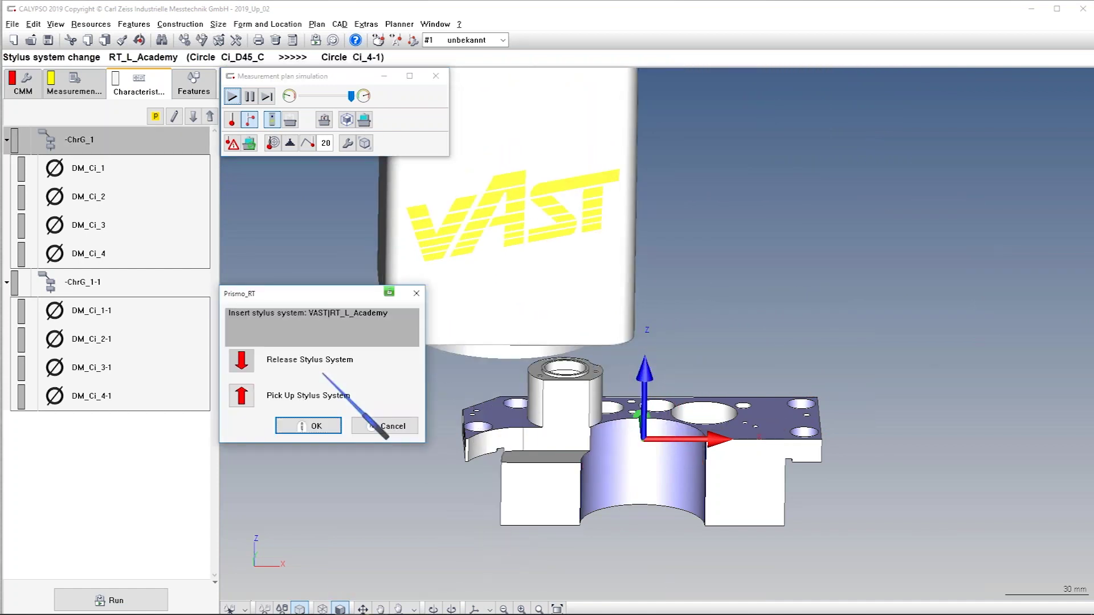
pyautogui.click(316, 426)
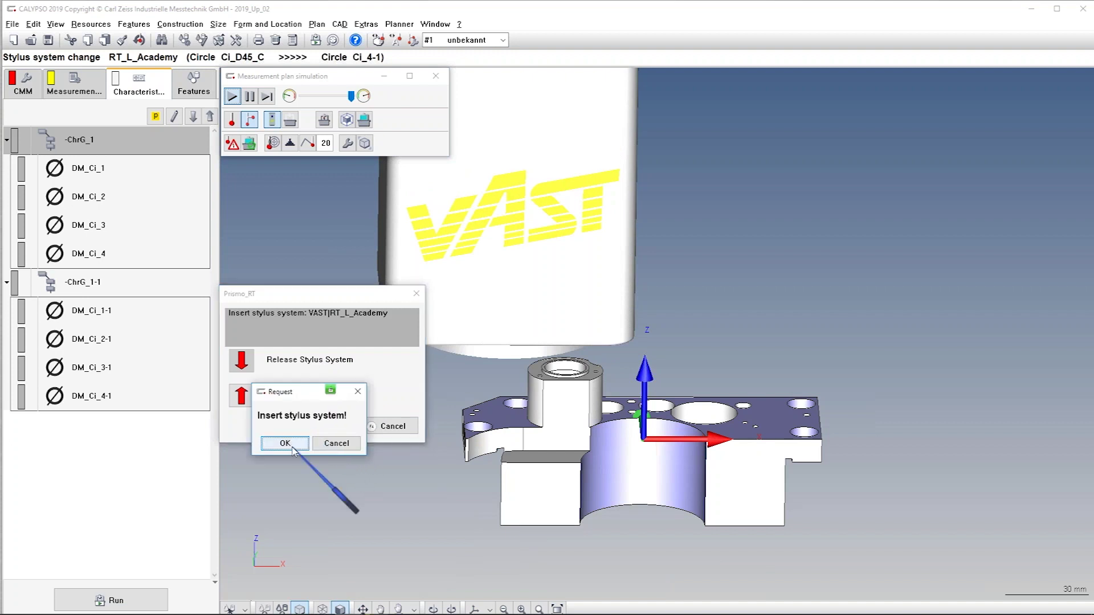
pyautogui.click(288, 443)
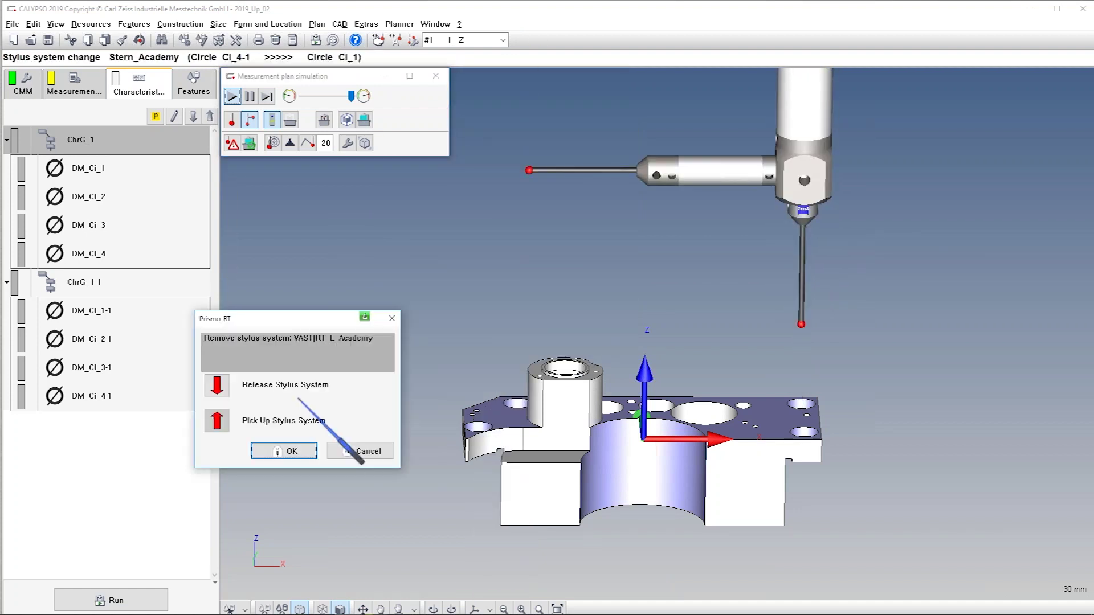
pyautogui.click(288, 450)
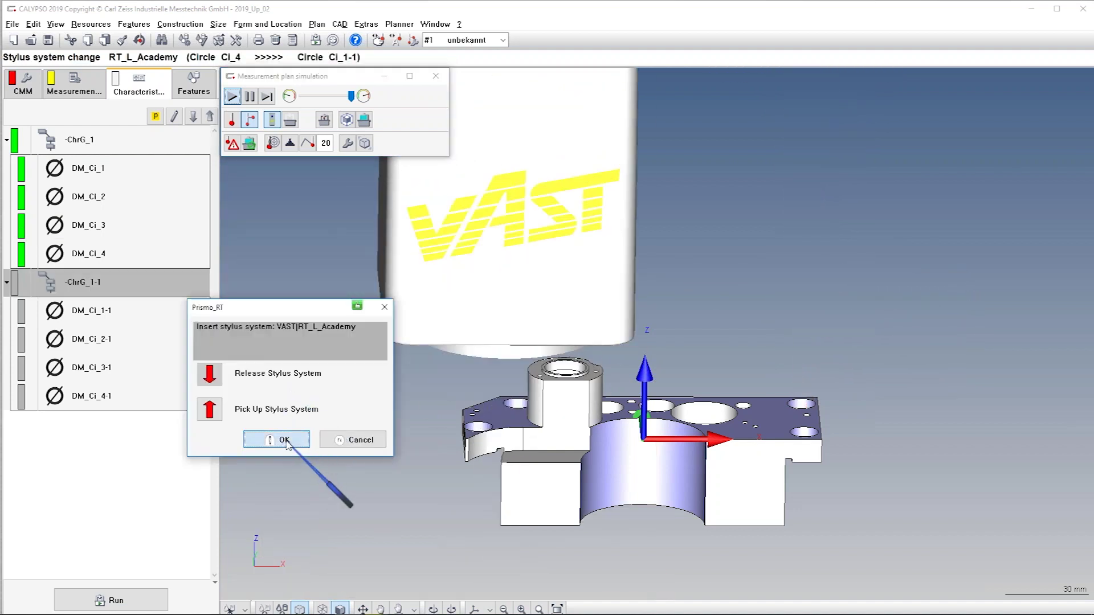
pyautogui.click(286, 443)
pyautogui.click(256, 454)
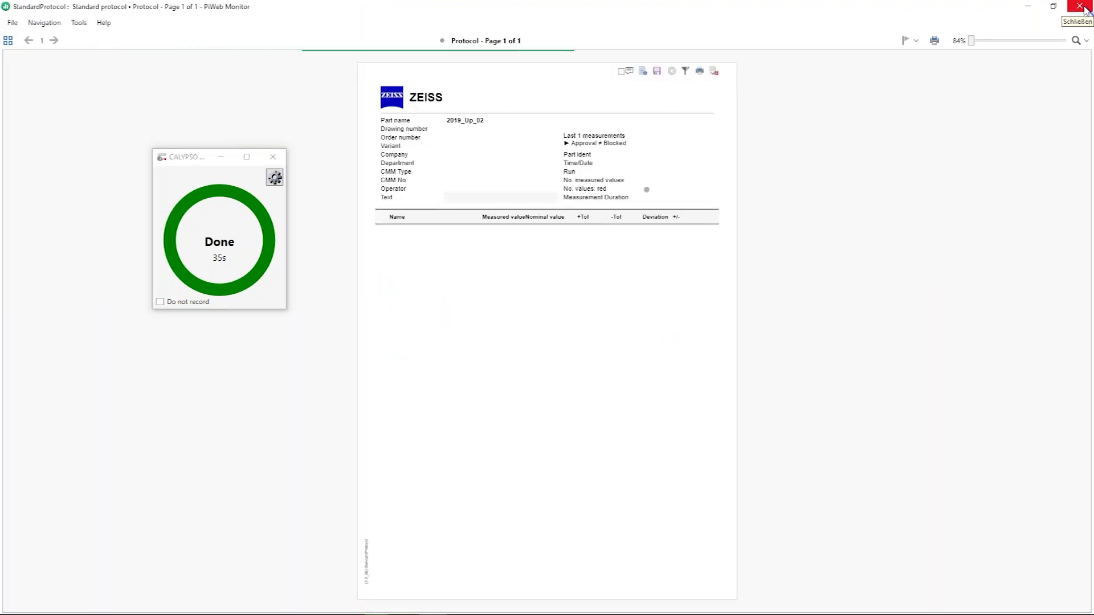
pyautogui.click(1080, 7)
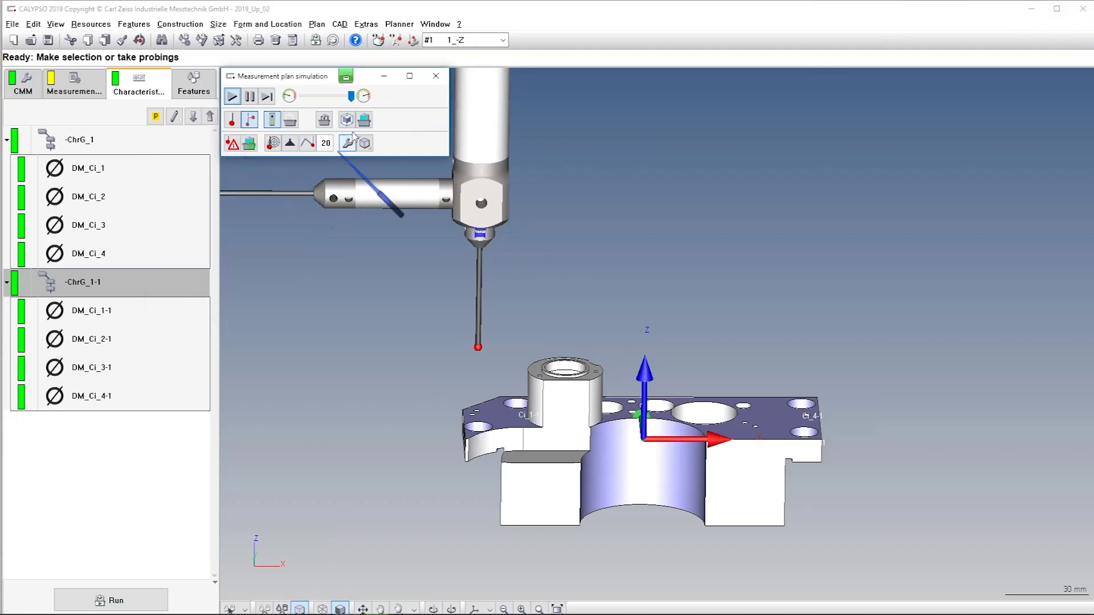
# - Go to Plan > Navigation to reach Sort Features for optimal navigation
pyautogui.scroll(2, 677, 234)
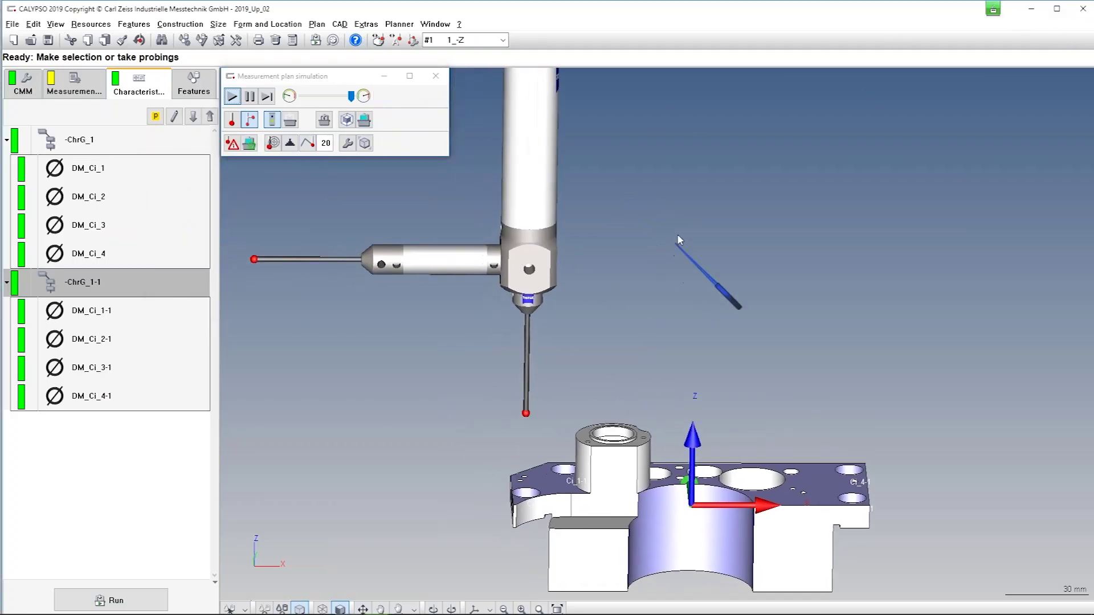
pyautogui.scroll(-2, 662, 183)
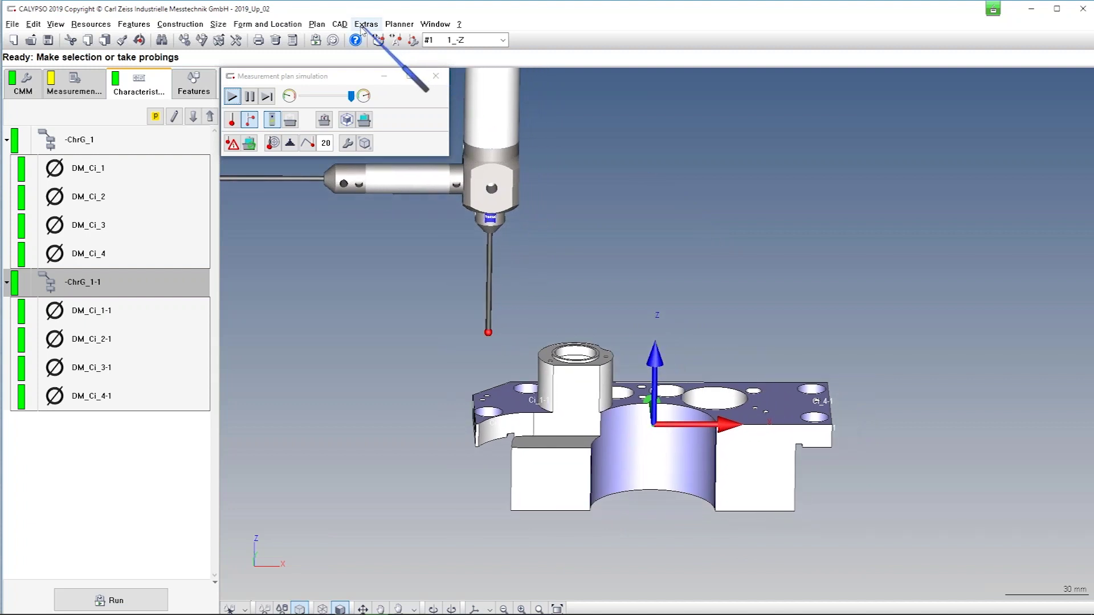
pyautogui.click(320, 26)
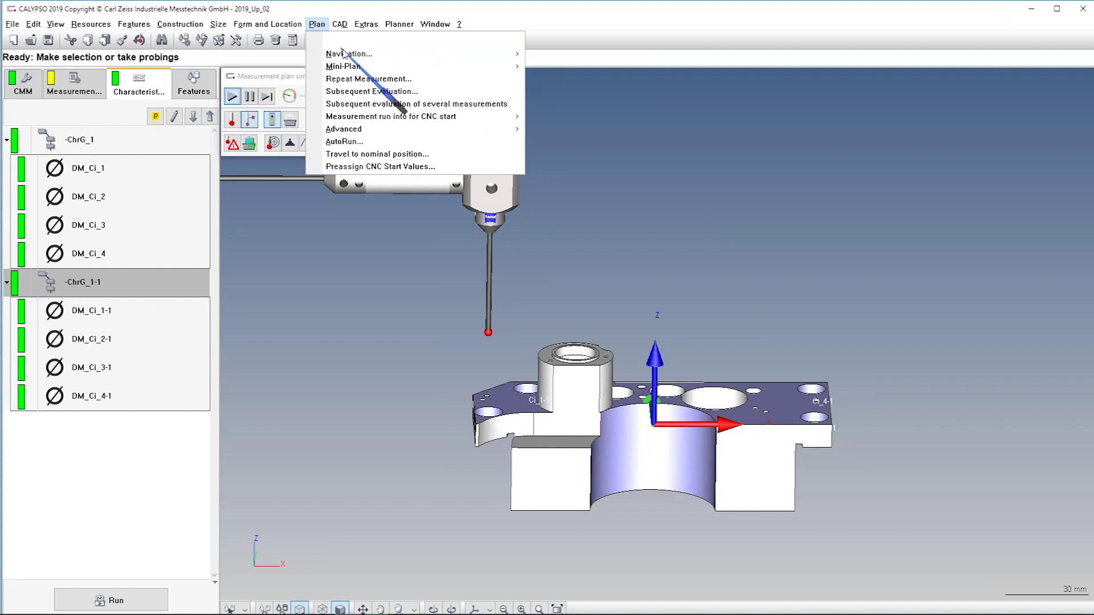
pyautogui.moveTo(513, 55)
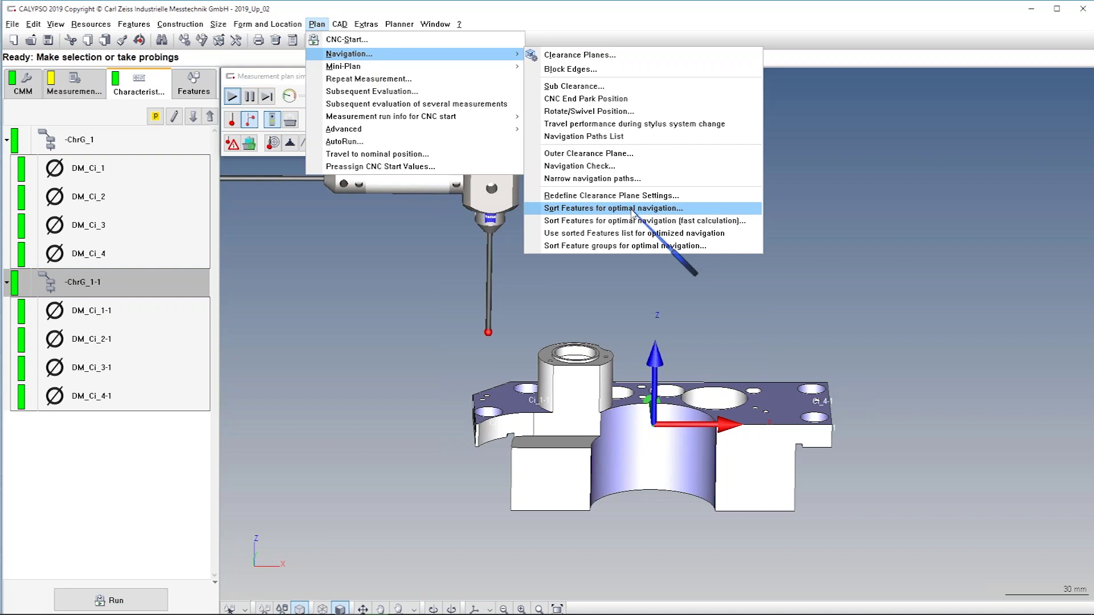
# - Sort features for optimal navigation, breaking up the pattern and accepting the last CNC run's default order
pyautogui.click(633, 209)
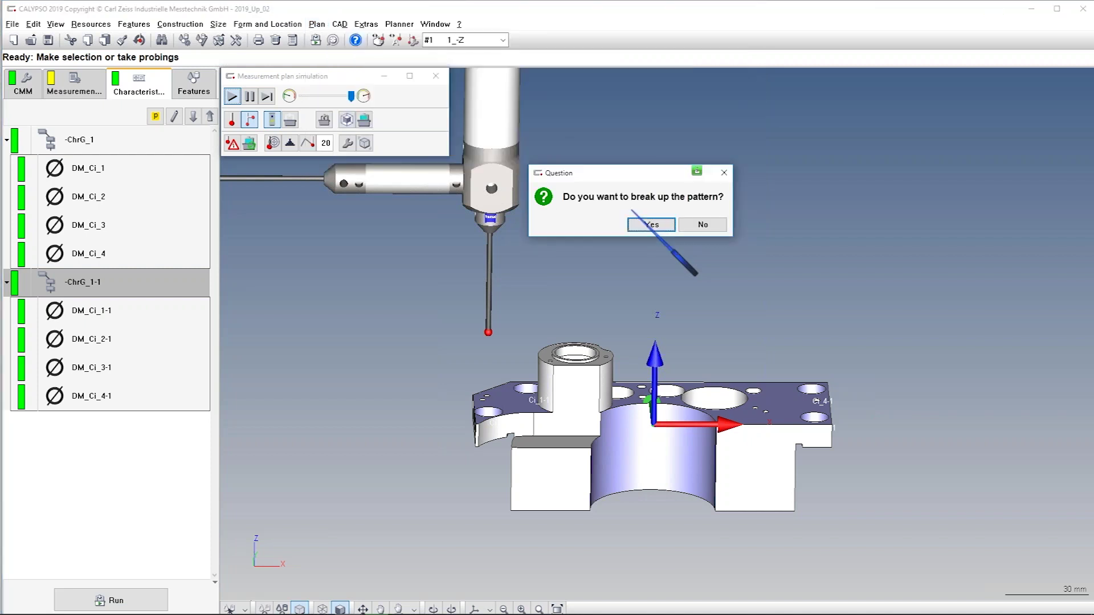
pyautogui.moveTo(611, 178); pyautogui.dragTo(361, 252)
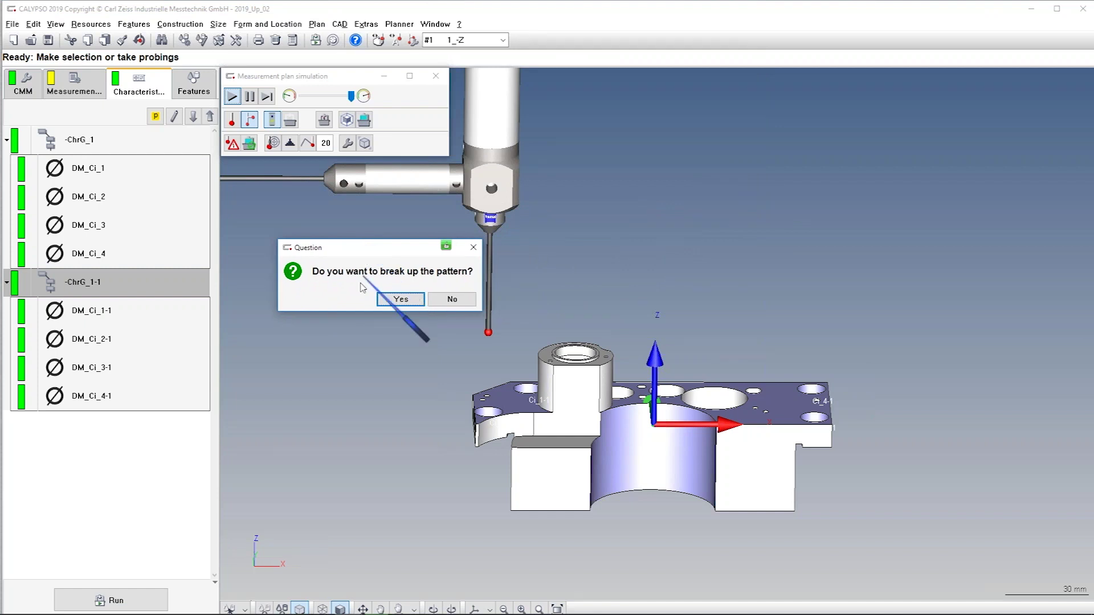
pyautogui.click(402, 300)
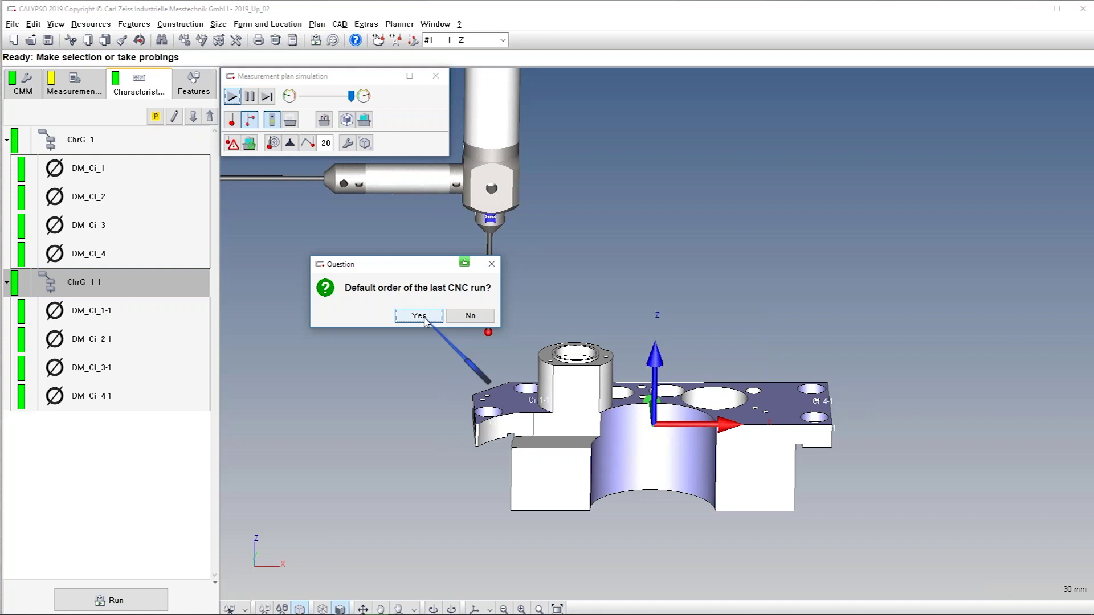
pyautogui.click(422, 318)
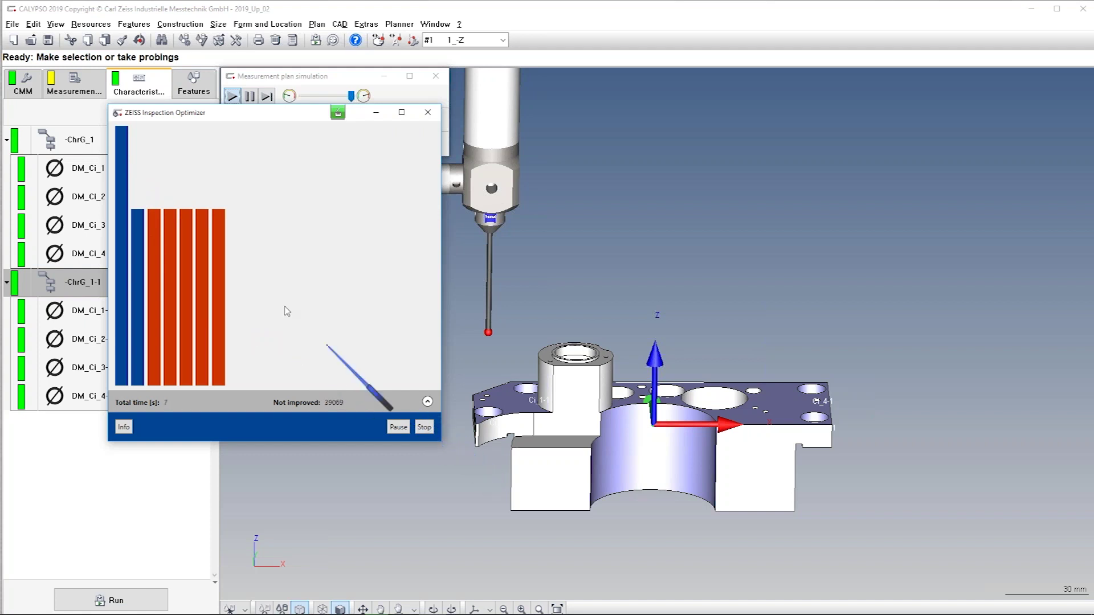
pyautogui.click(424, 427)
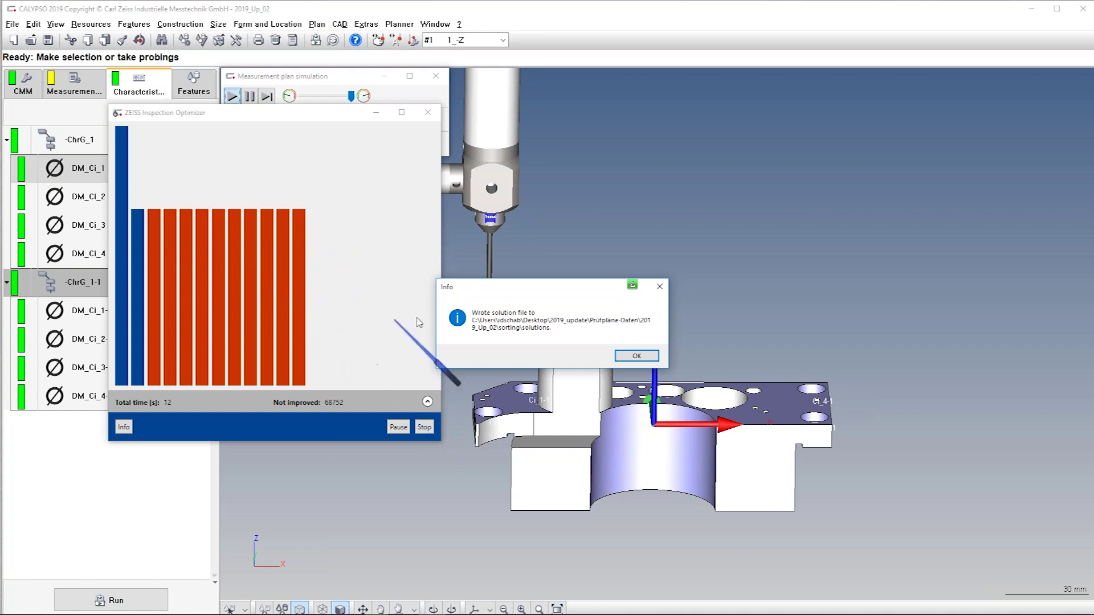
# - Move the Info notice about the saved solution file aside
pyautogui.moveTo(520, 287); pyautogui.dragTo(294, 146)
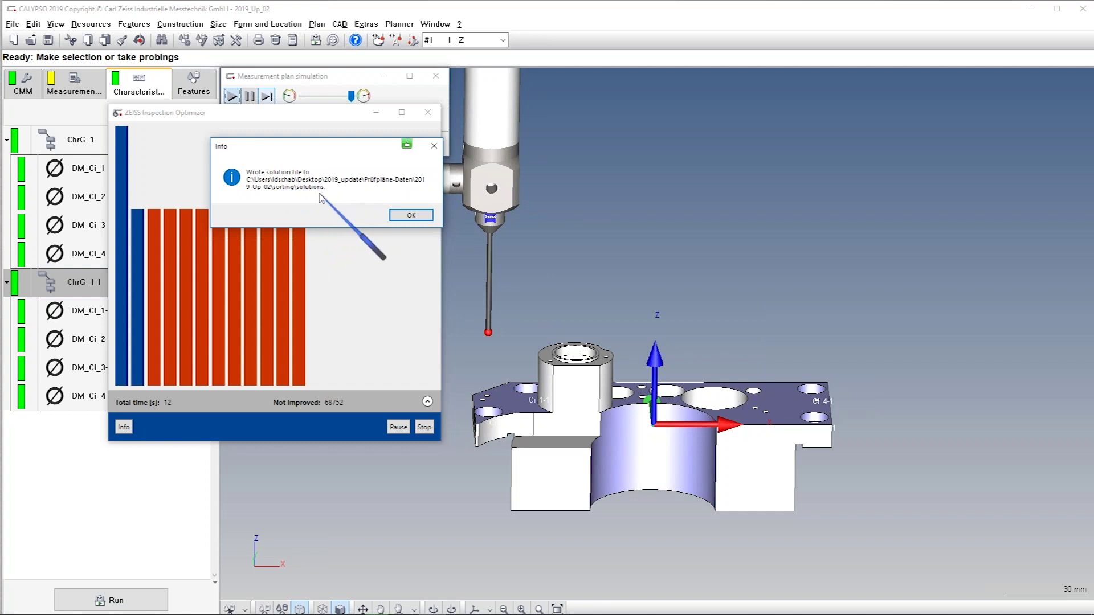
# - Close the optimizer notice and open the Measurement Plan Directory from the View menu
pyautogui.click(413, 215)
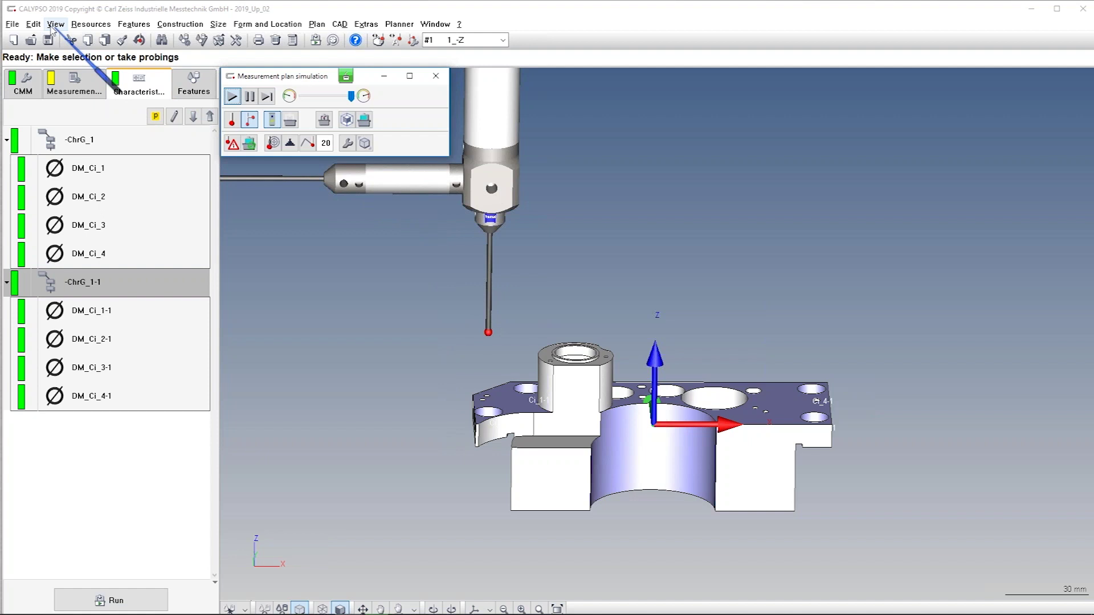
pyautogui.click(55, 24)
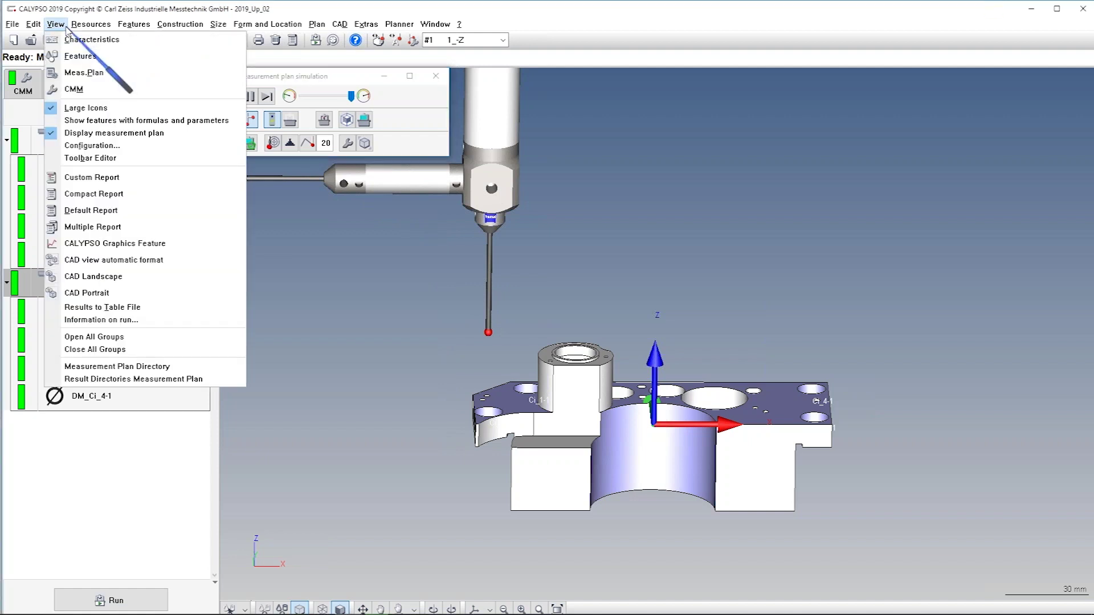
pyautogui.click(136, 367)
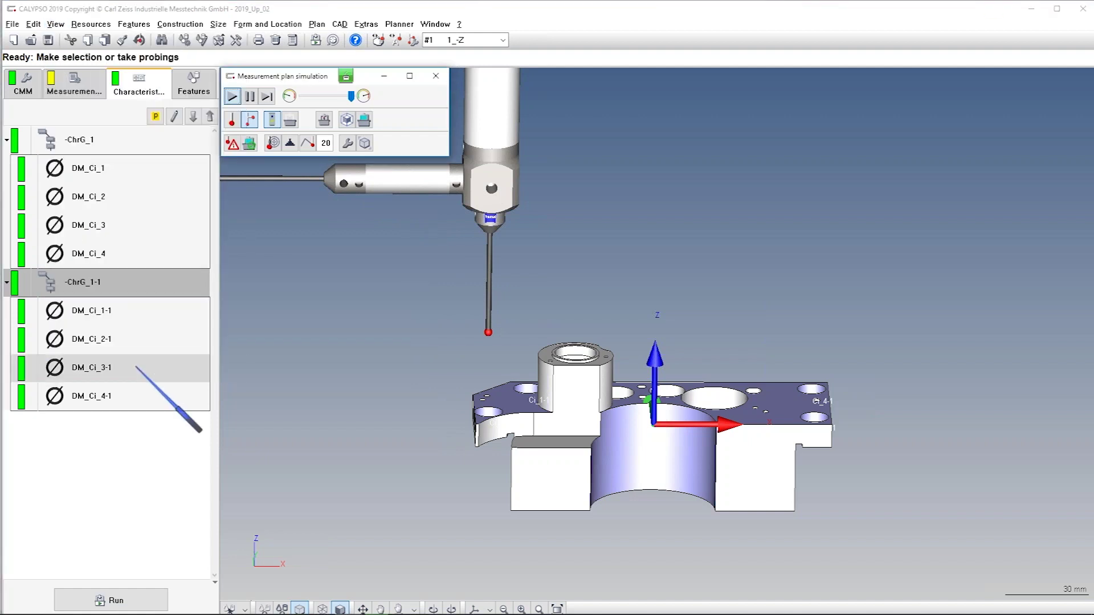
# - Browse into the sorting and solutions folders, then return to sorting and select sortedElementsInfo.txt
pyautogui.click(91, 339)
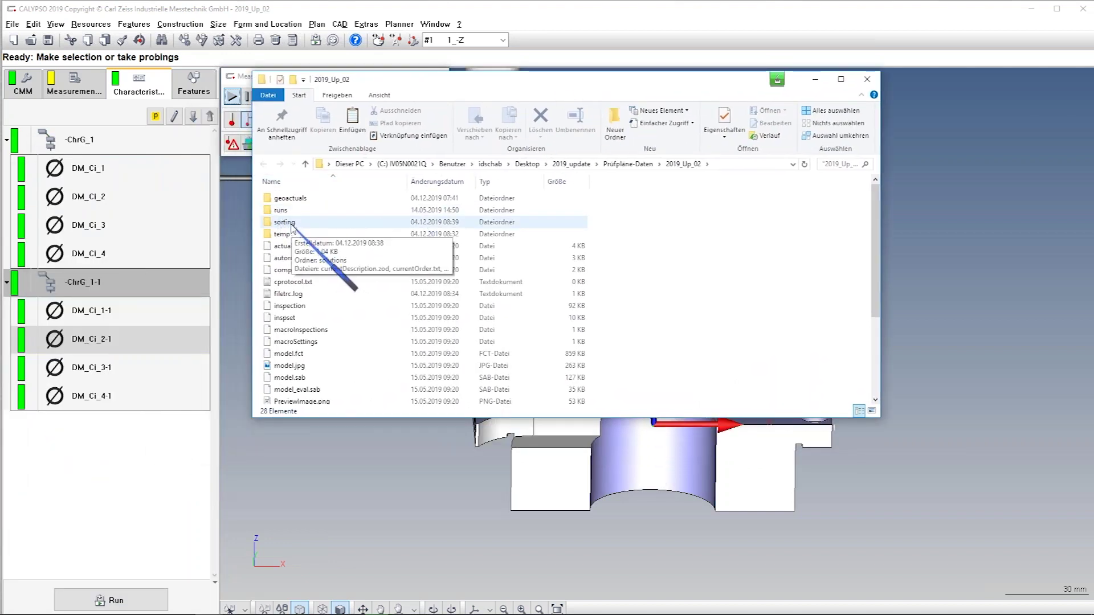
pyautogui.doubleClick(292, 224)
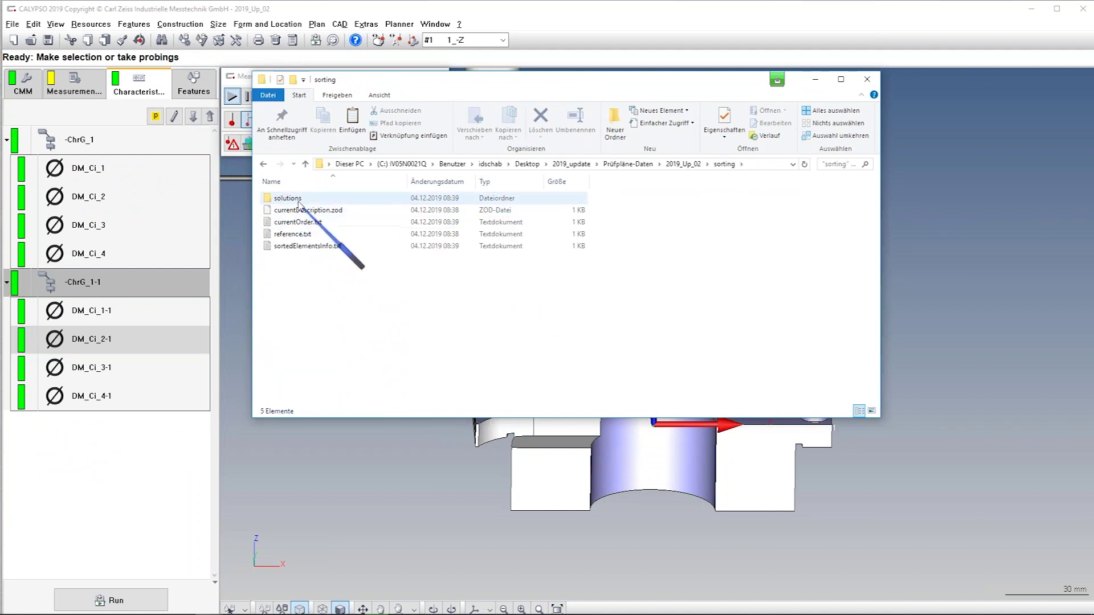
pyautogui.doubleClick(288, 198)
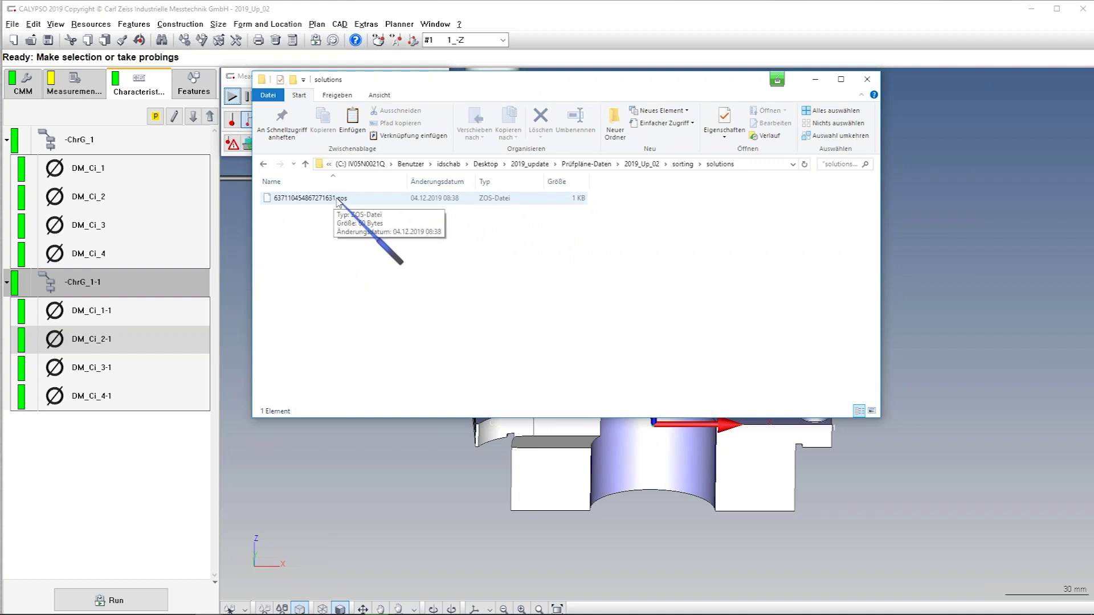
pyautogui.click(682, 165)
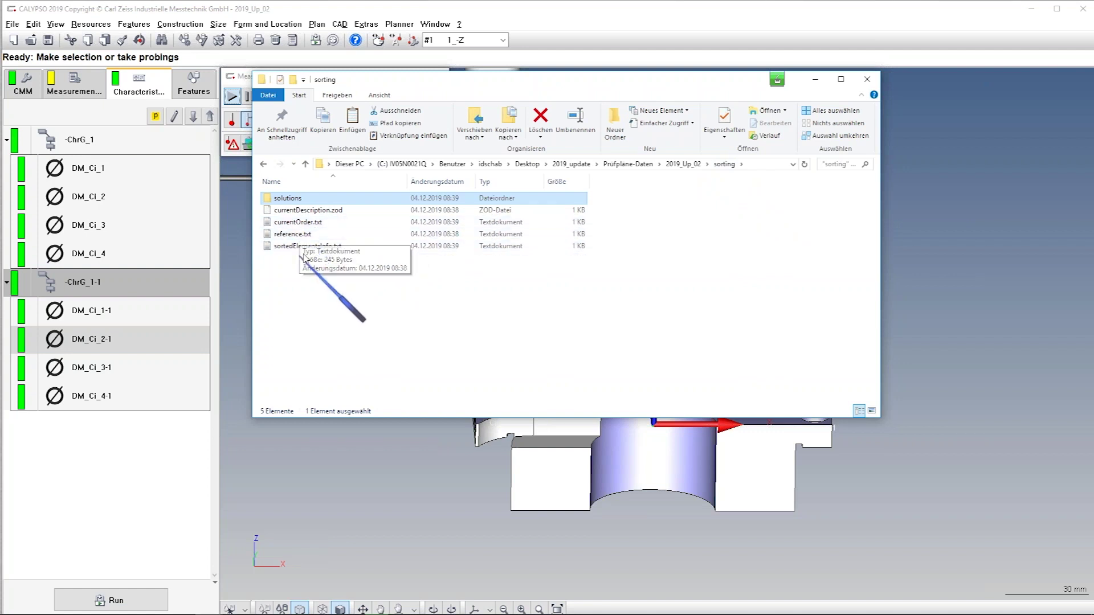
pyautogui.click(301, 248)
pyautogui.doubleClick(301, 249)
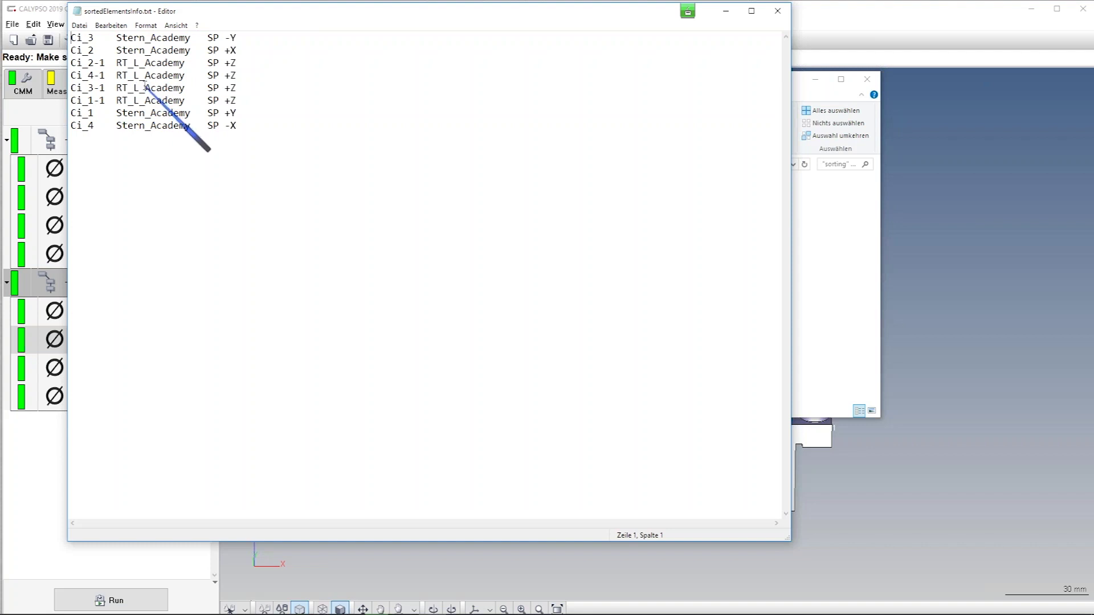
pyautogui.click(778, 11)
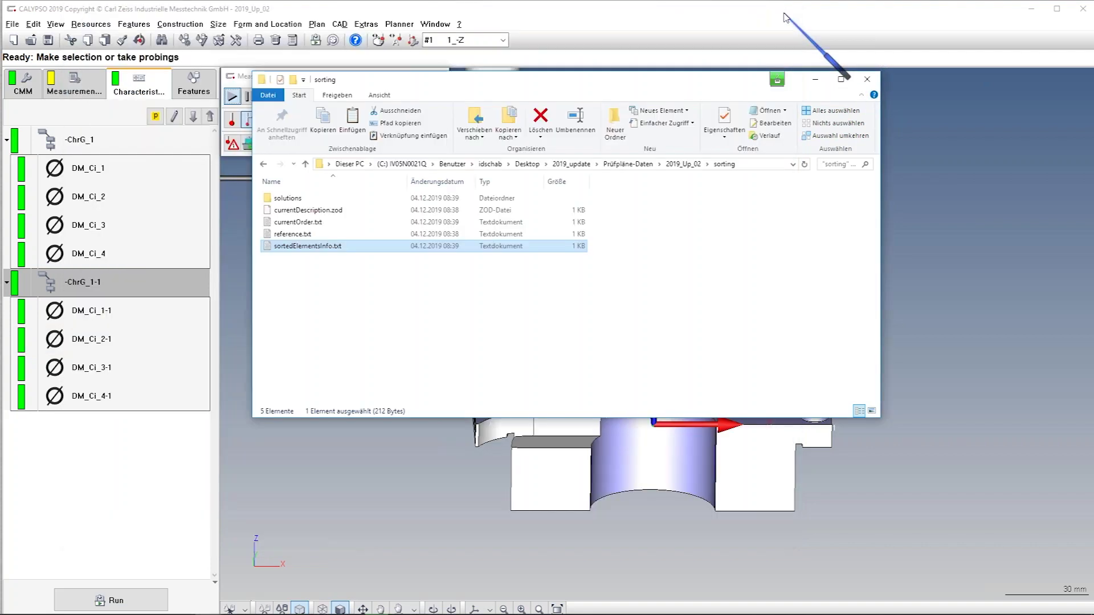
pyautogui.doubleClick(307, 234)
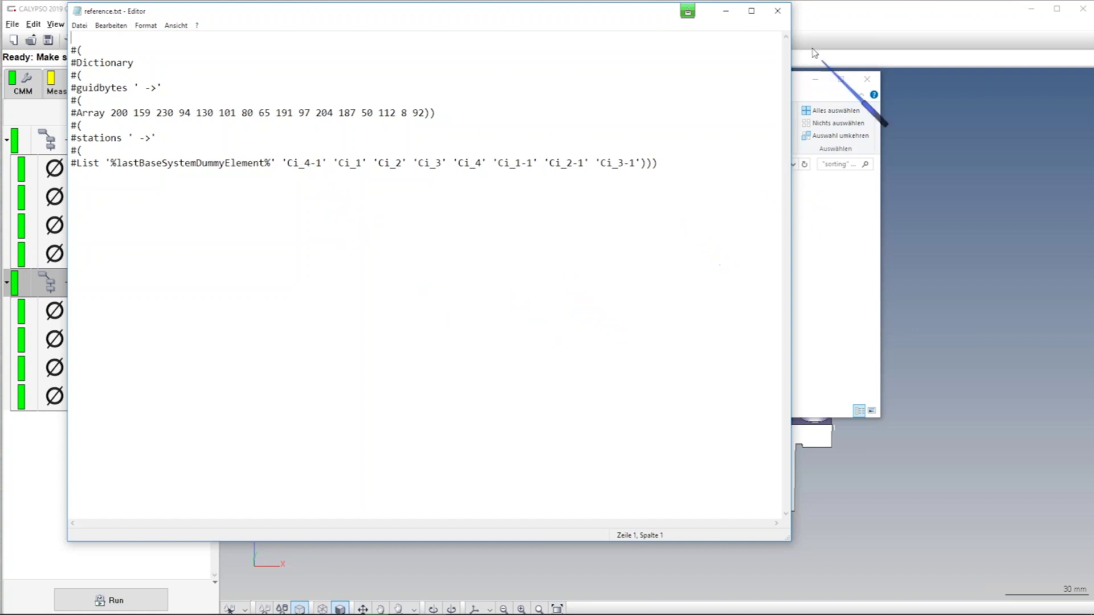
pyautogui.click(778, 14)
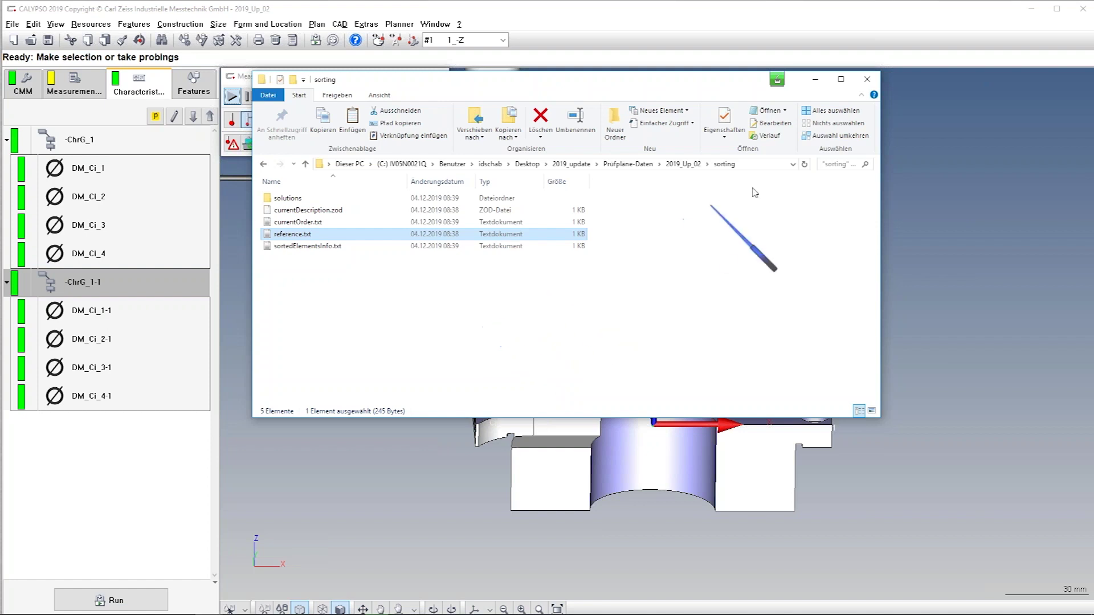
# - Close the sorting folder window, then open and cancel the Start Measurement dialog
pyautogui.click(867, 81)
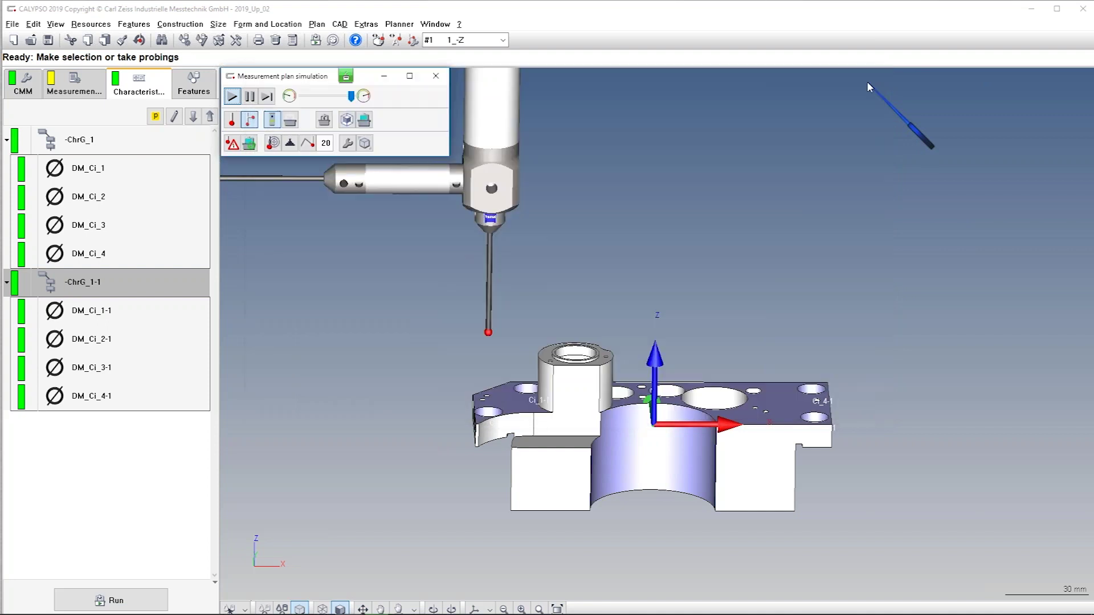
pyautogui.click(316, 43)
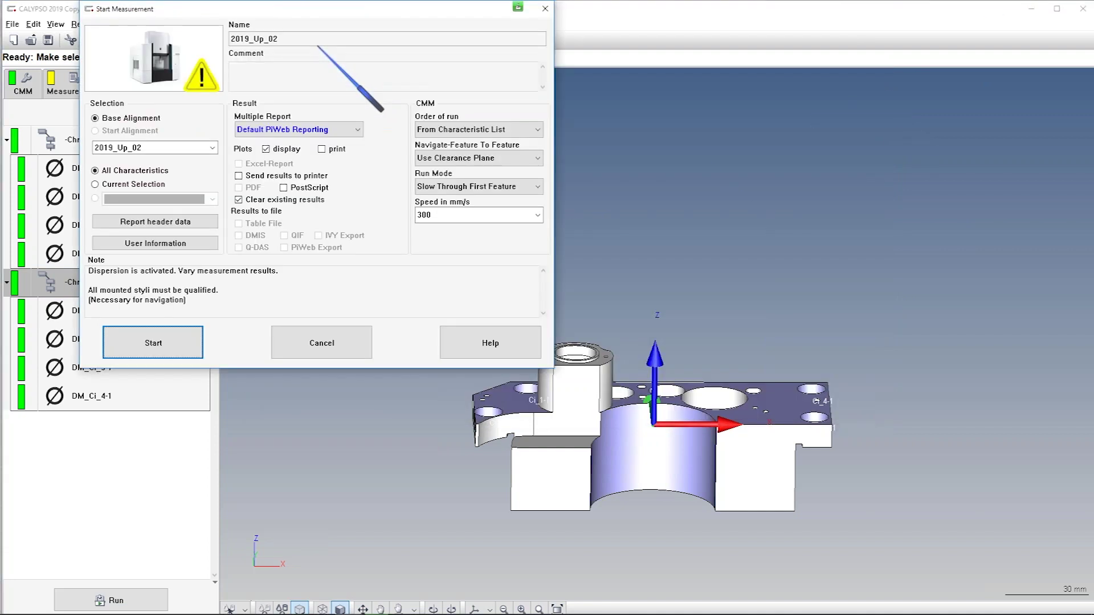
pyautogui.click(339, 349)
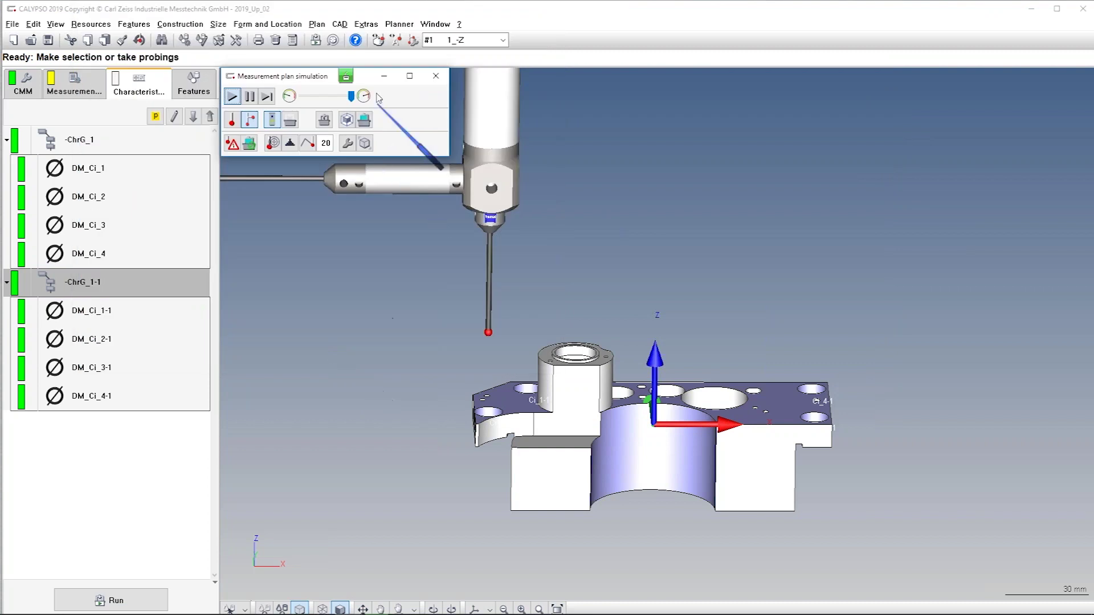
# - Open Plan > CNC-Start and inspect the Order of run dropdown options
pyautogui.click(317, 25)
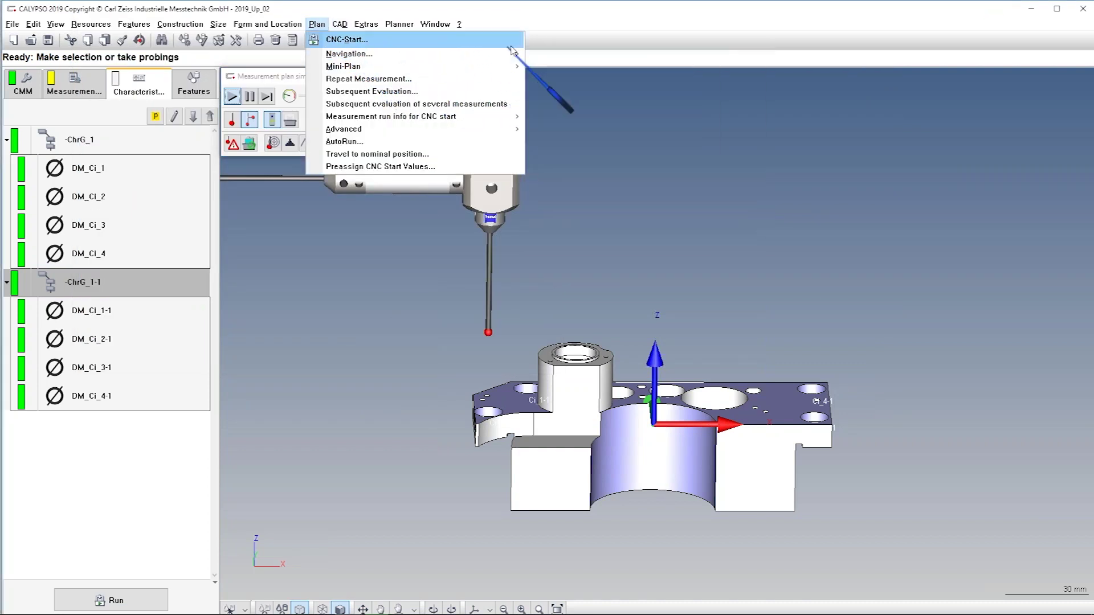
pyautogui.moveTo(516, 53)
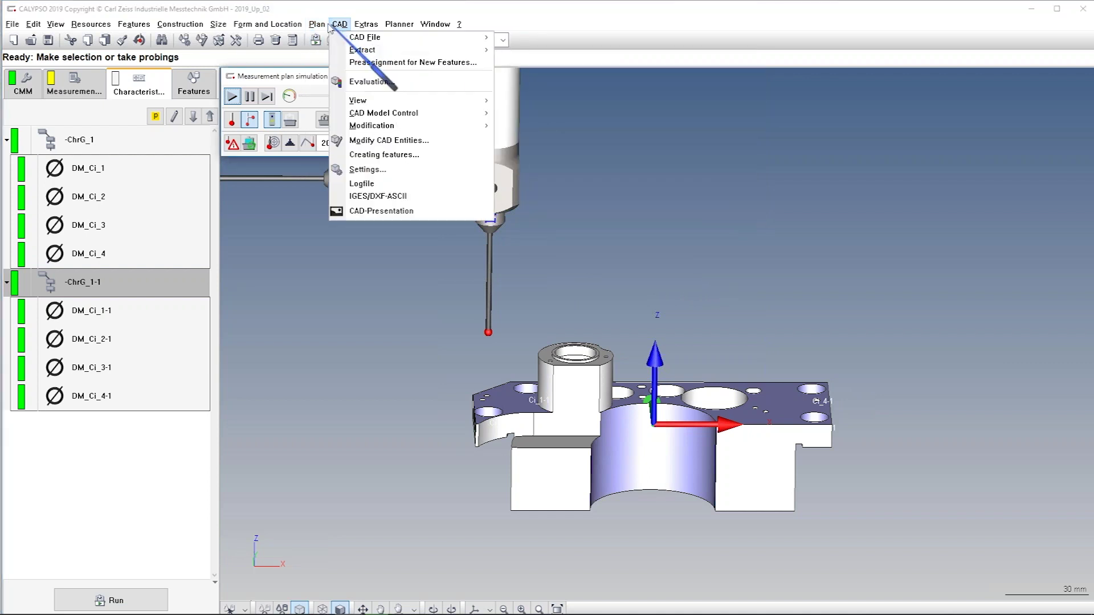
pyautogui.click(336, 40)
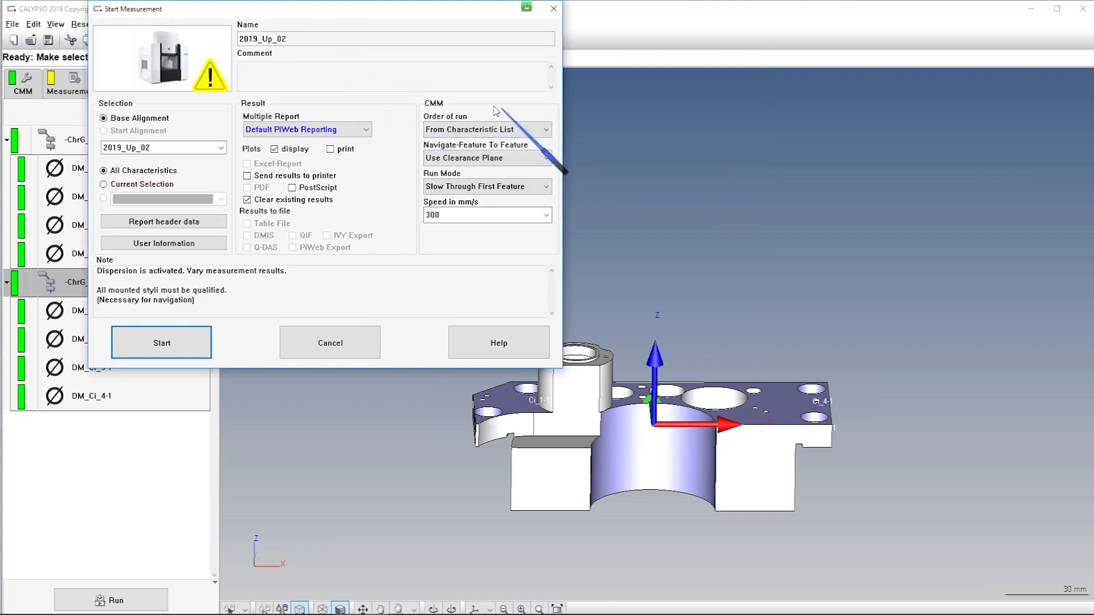
pyautogui.click(538, 132)
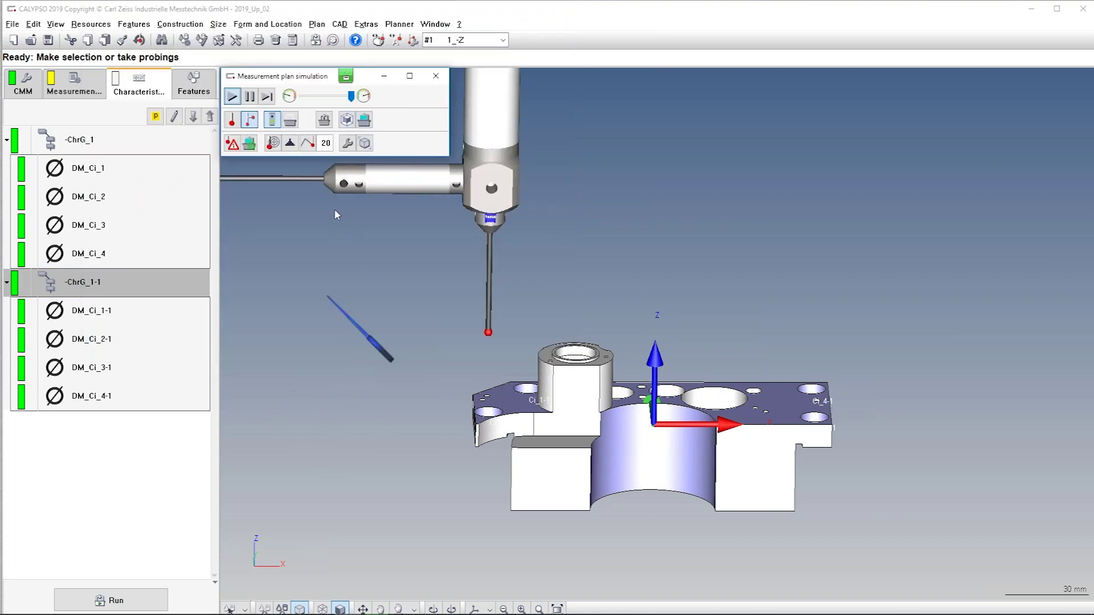
# - Turn off 'Use sorted Features list for optimized navigation' and check the offered run orders
pyautogui.click(330, 343)
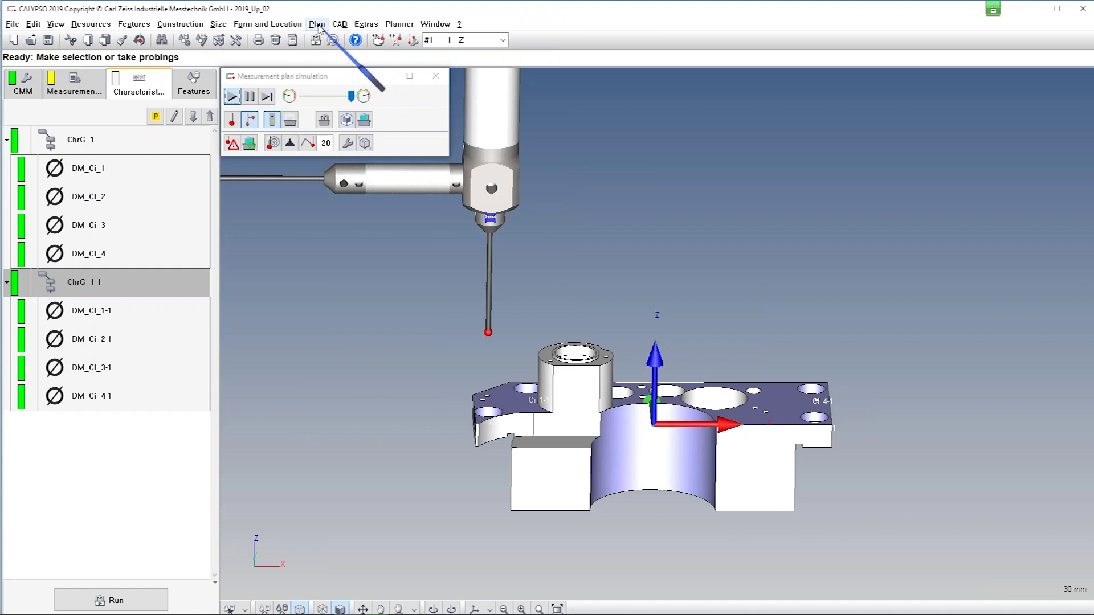
pyautogui.click(316, 25)
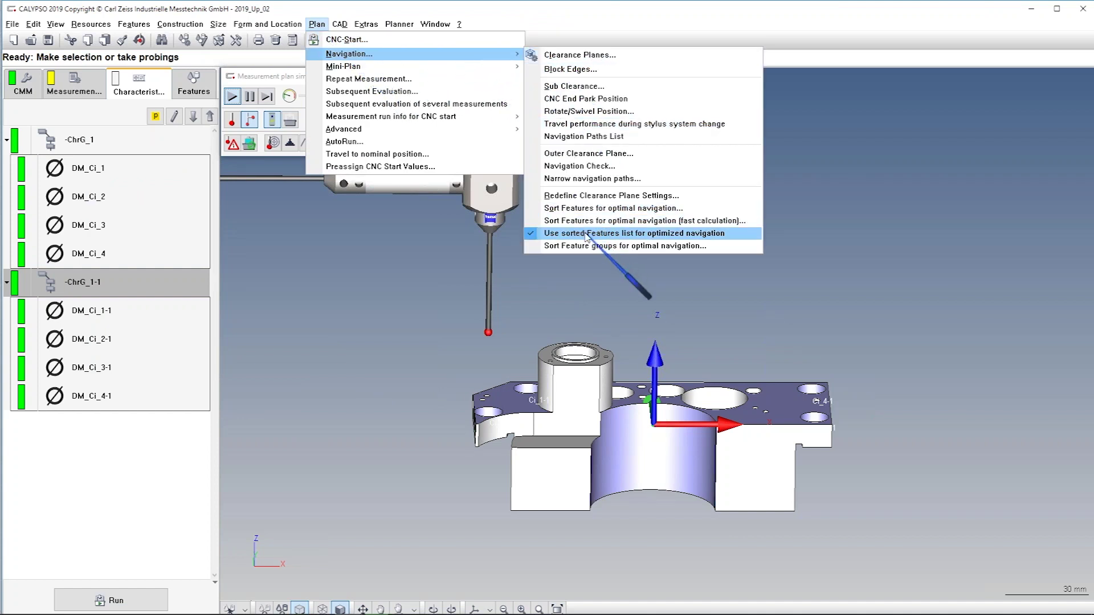
pyautogui.click(587, 233)
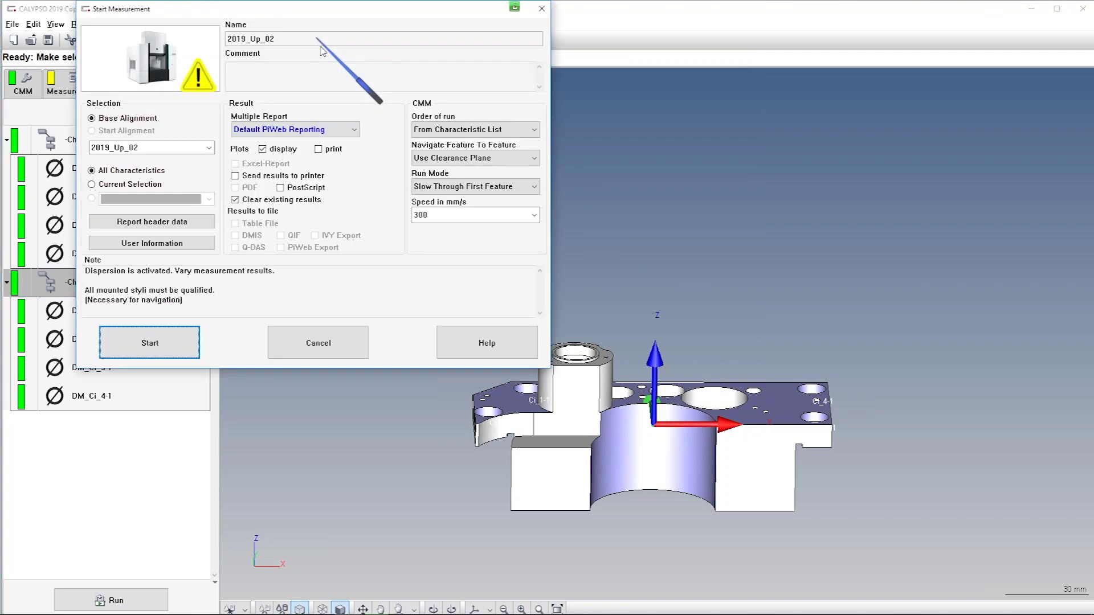
pyautogui.click(463, 131)
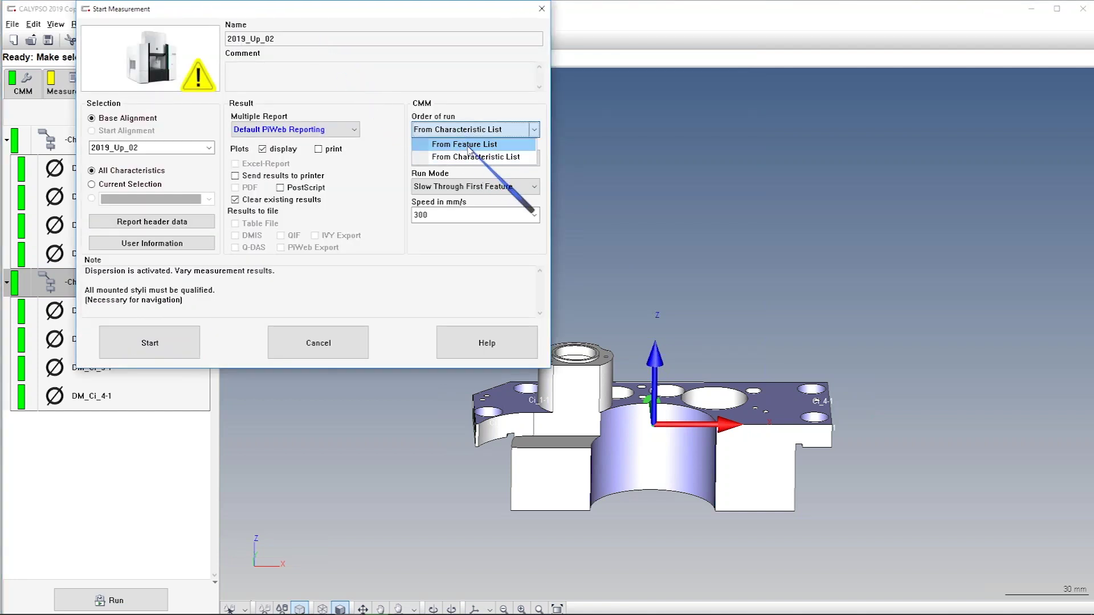
pyautogui.click(320, 357)
# - Re-enable 'Use sorted Features list for optimized navigation' in the Plan Navigation menu
pyautogui.click(317, 25)
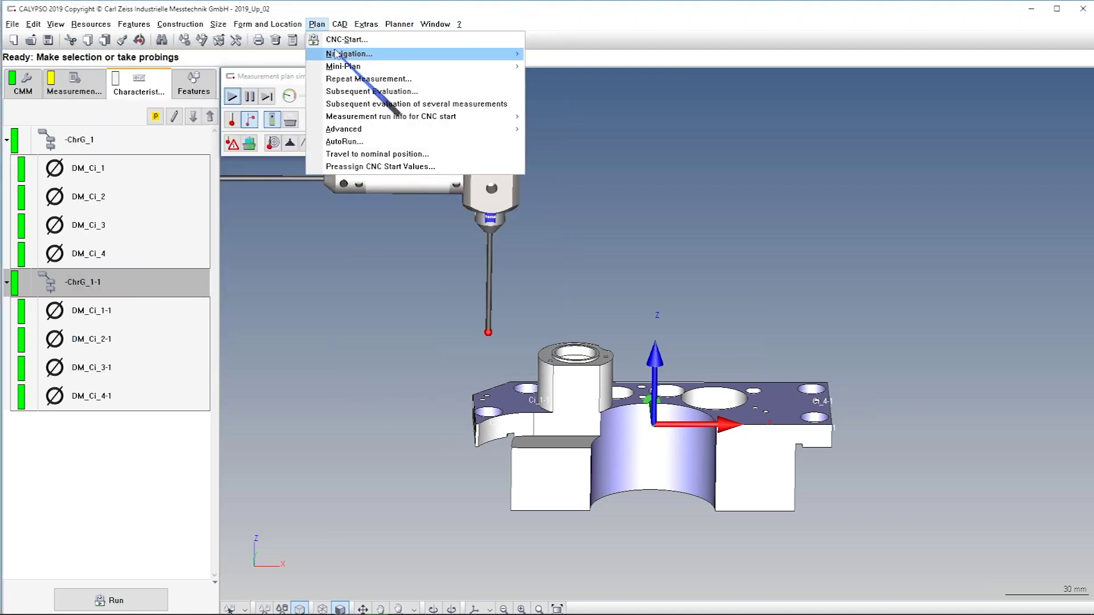
pyautogui.moveTo(340, 53)
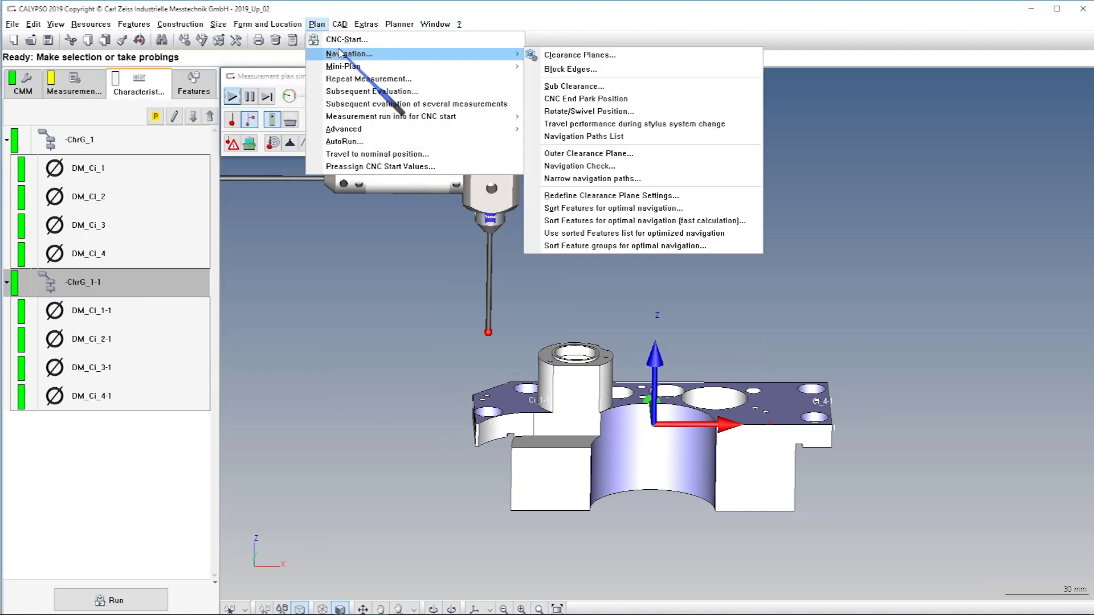
pyautogui.click(611, 234)
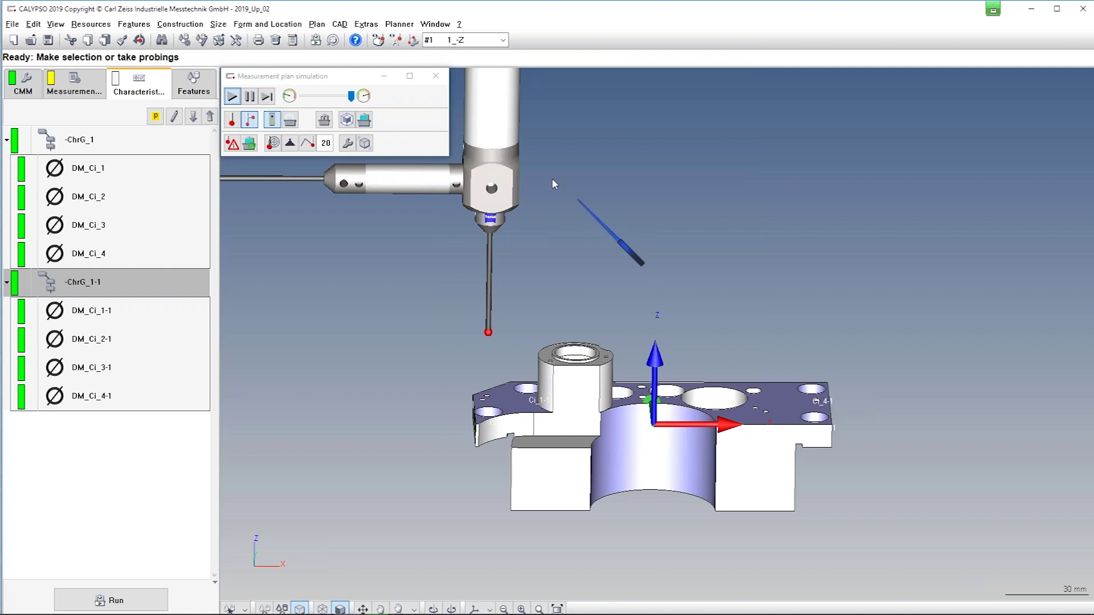
# - Set Order of run to Optimized Feature order and start the CNC run
pyautogui.click(316, 41)
pyautogui.click(451, 131)
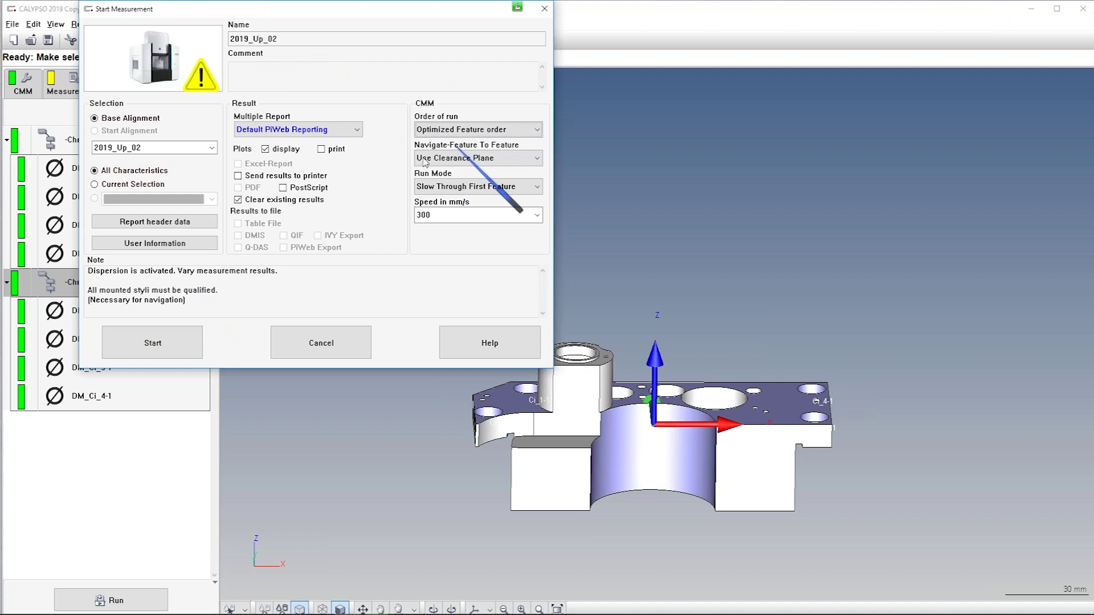
pyautogui.click(151, 341)
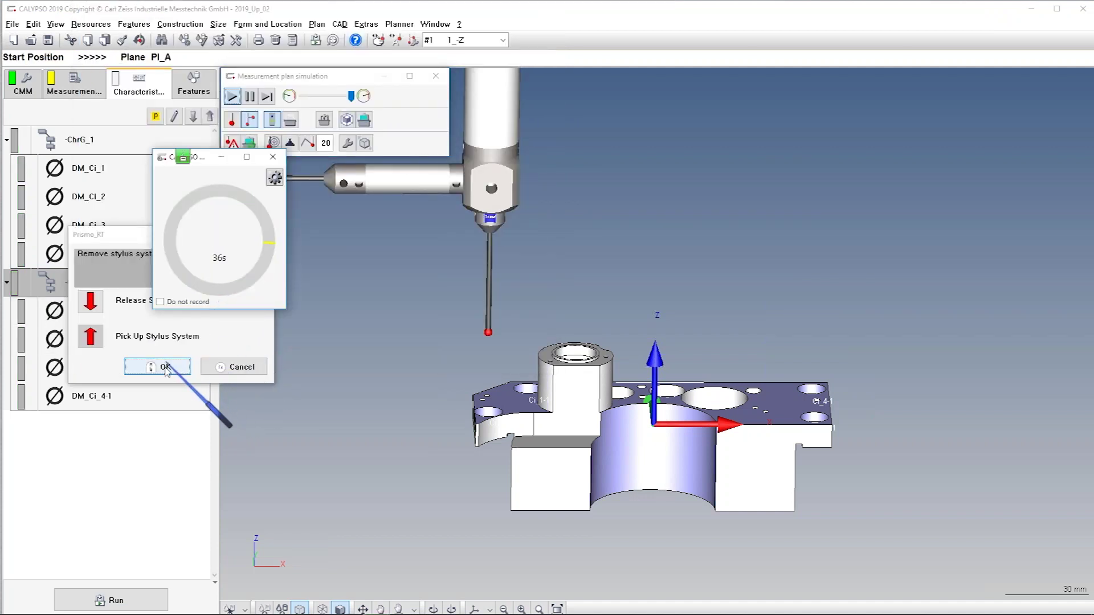
# - Confirm each stylus-change dialog until the 36 s run finishes, then close the PiWeb report
pyautogui.click(165, 368)
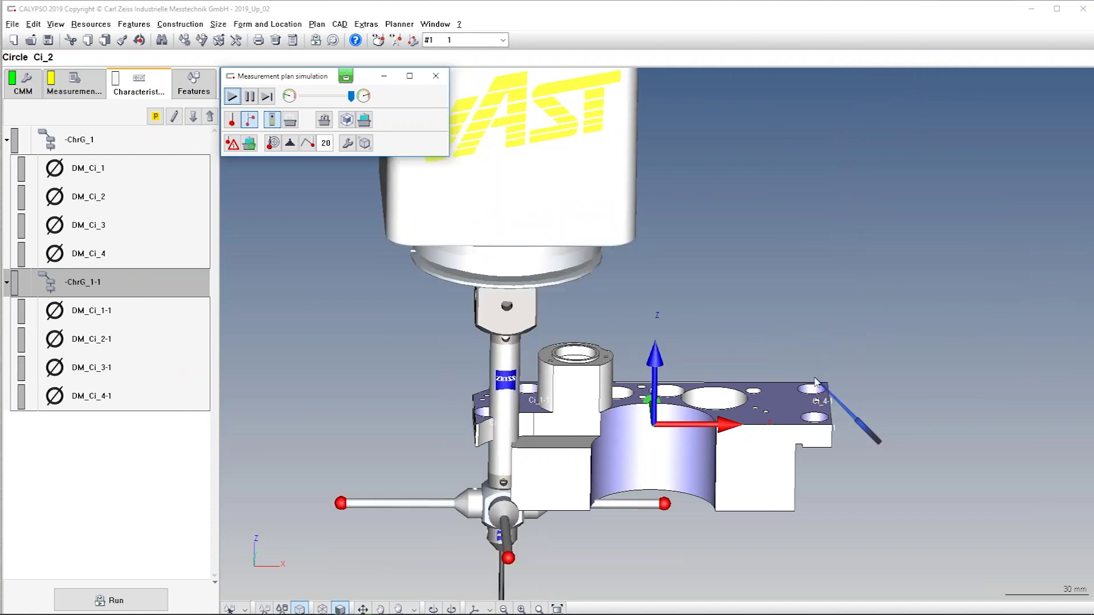
pyautogui.click(817, 431)
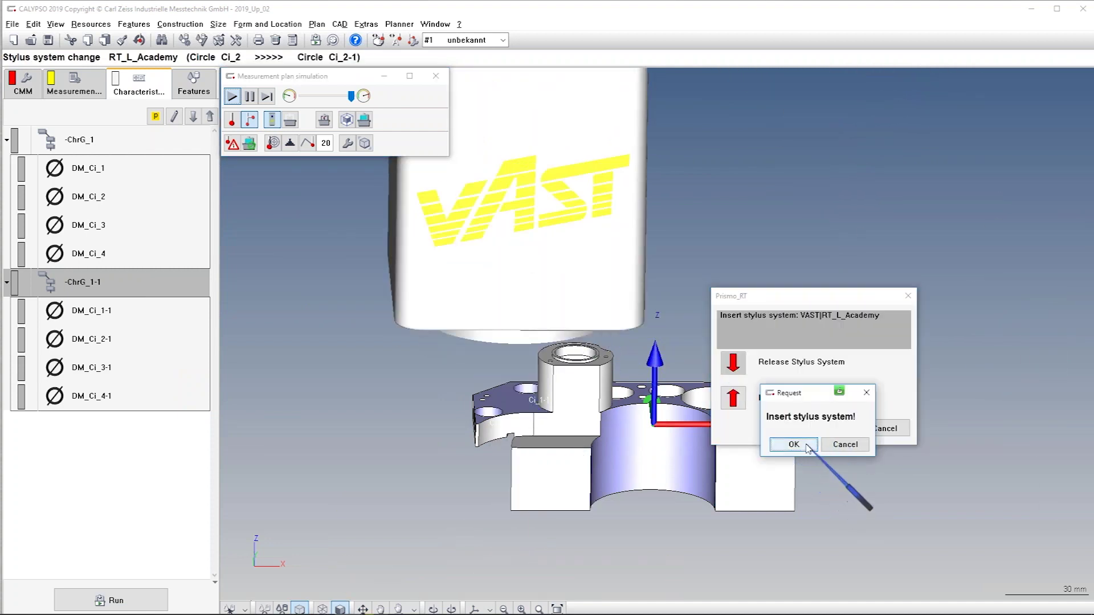
pyautogui.click(794, 444)
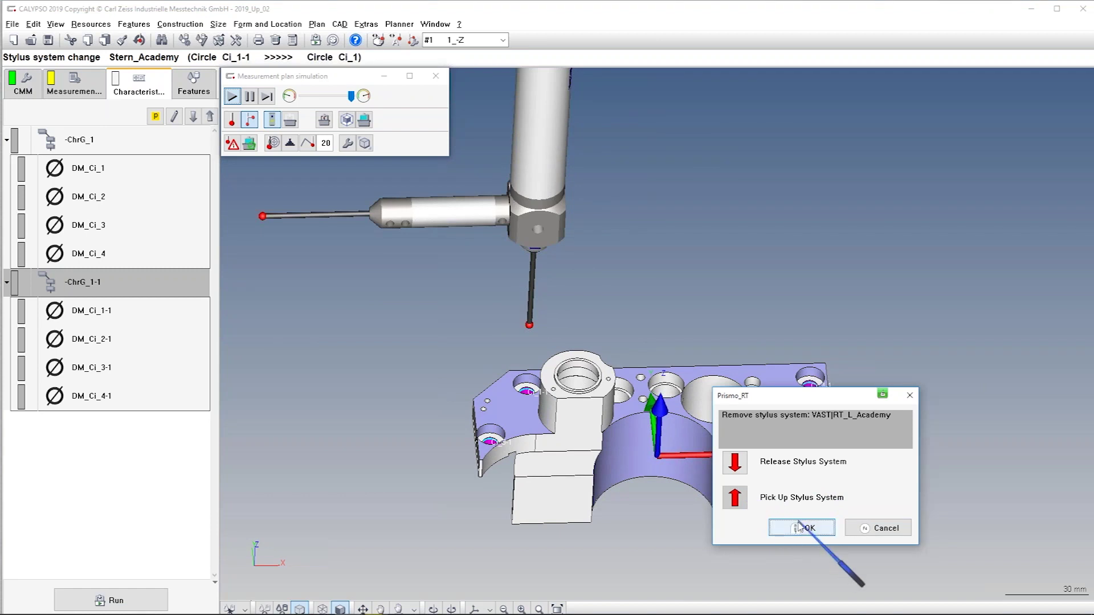
pyautogui.click(802, 528)
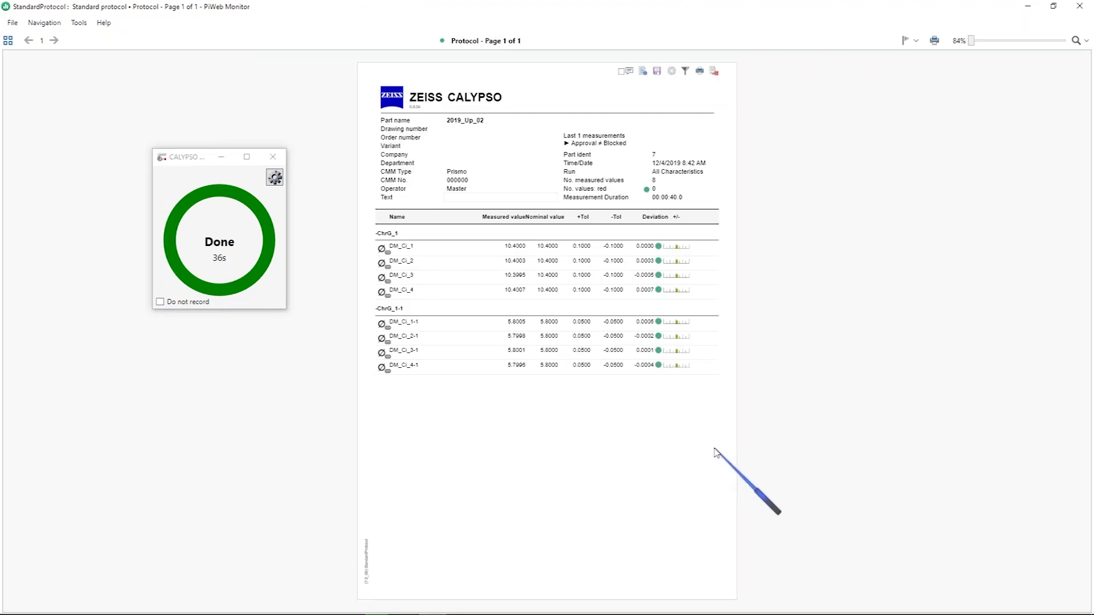
pyautogui.click(1081, 7)
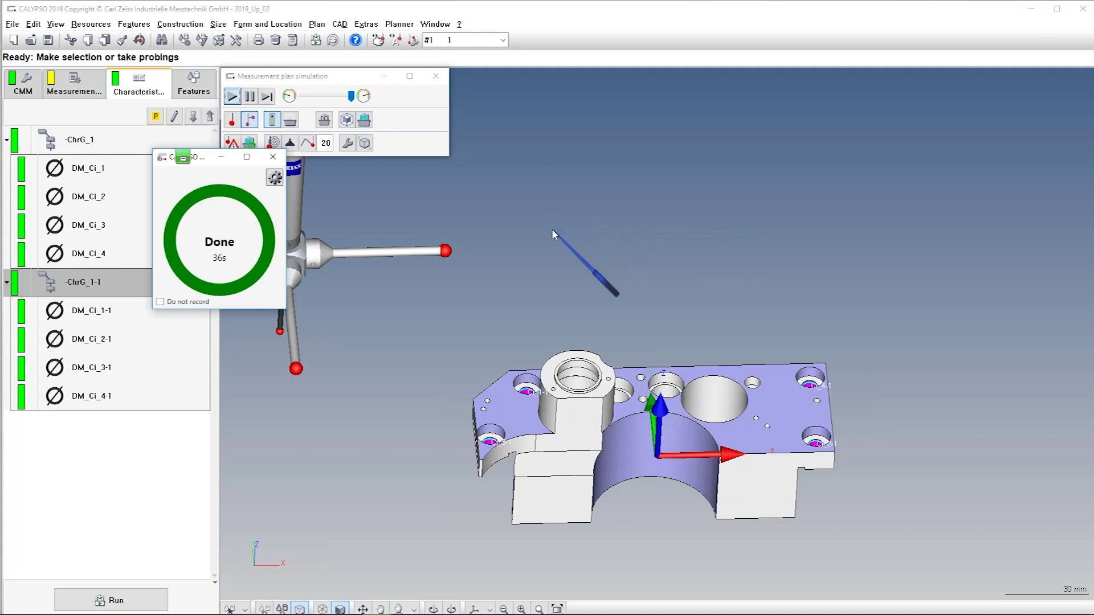